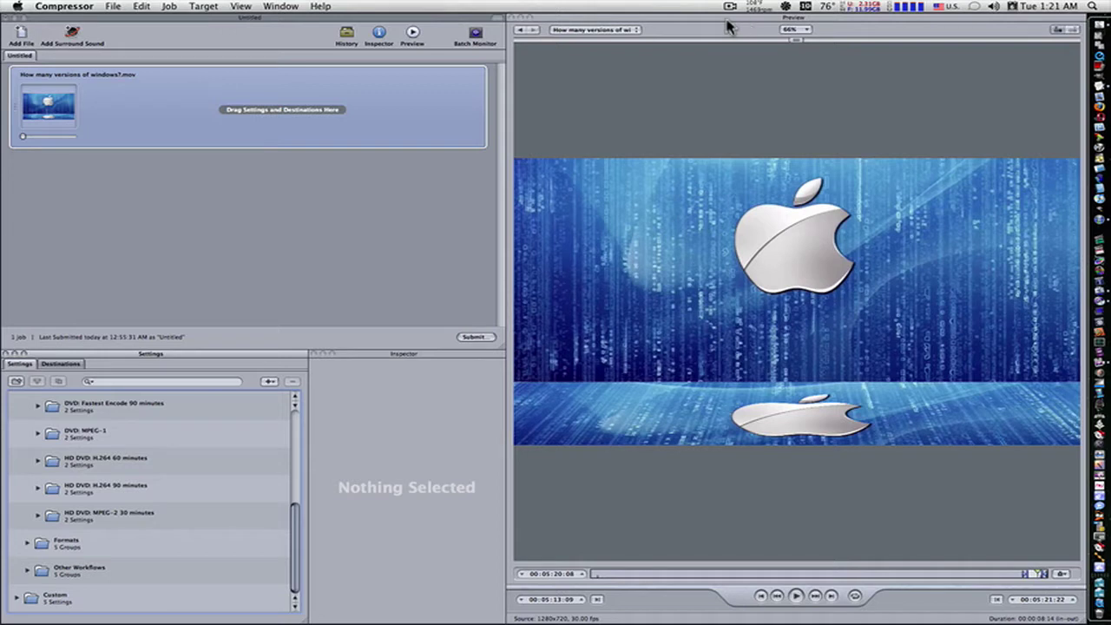
# Step: Jump the Compressor preview to the clip's out point at 00:05:21:22
pyautogui.click(1044, 578)
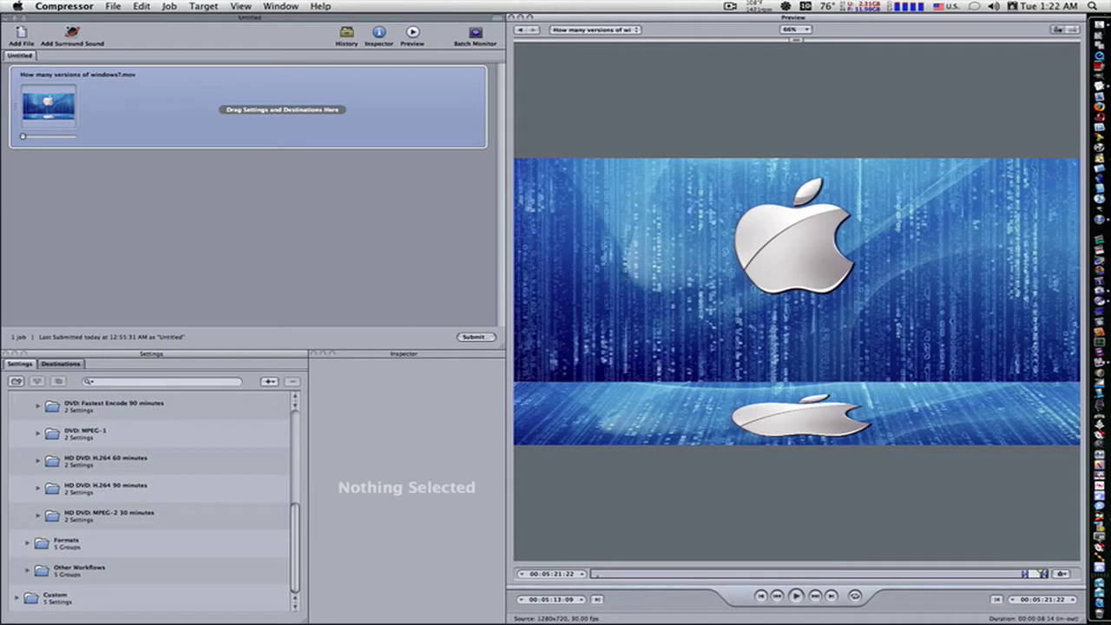
pyautogui.scroll(5, 146, 547)
pyautogui.scroll(1, 150, 544)
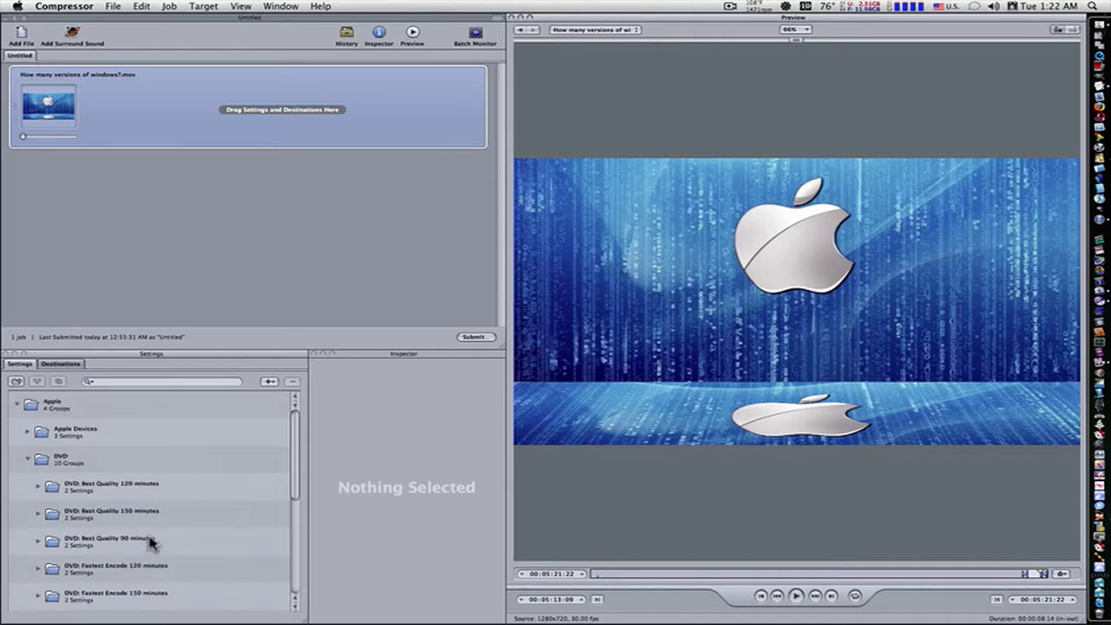
pyautogui.click(29, 461)
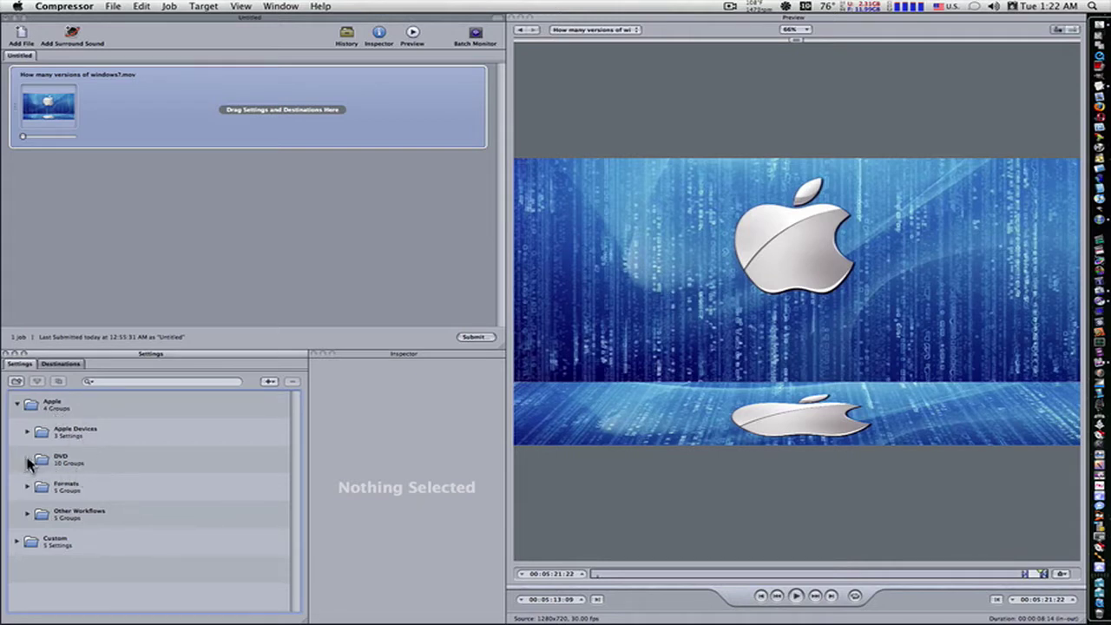
pyautogui.click(27, 460)
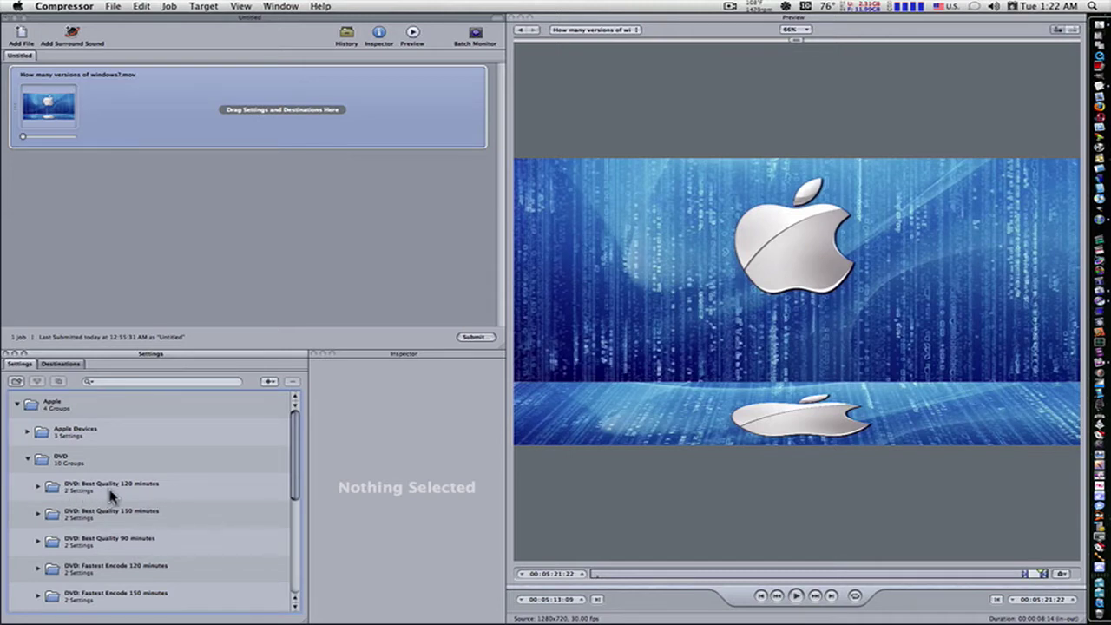
pyautogui.scroll(-1, 135, 495)
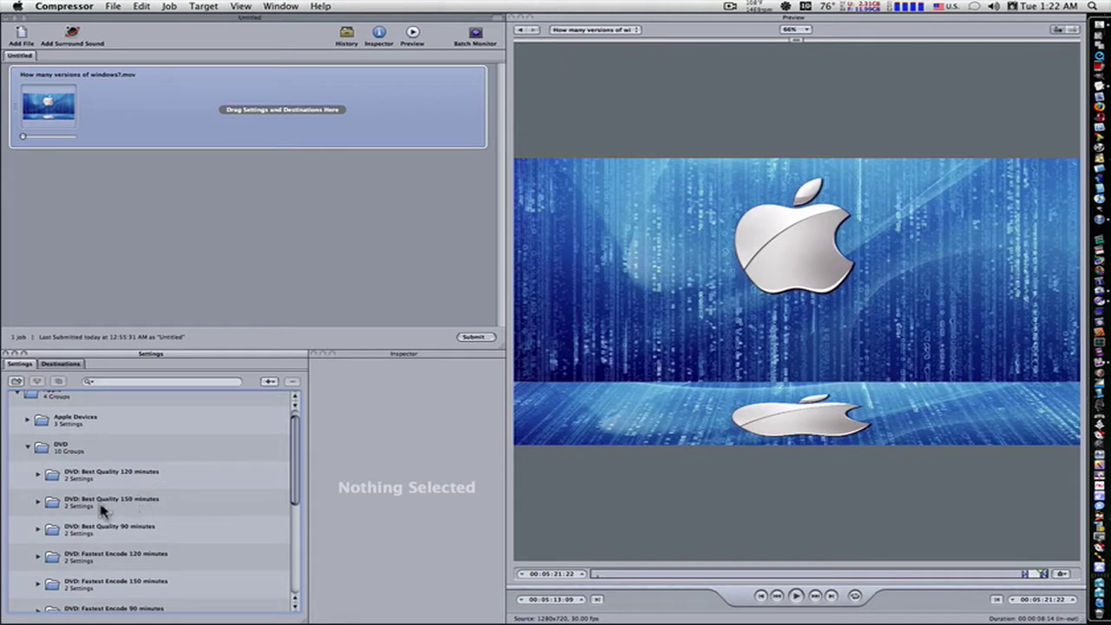
pyautogui.scroll(-1, 141, 512)
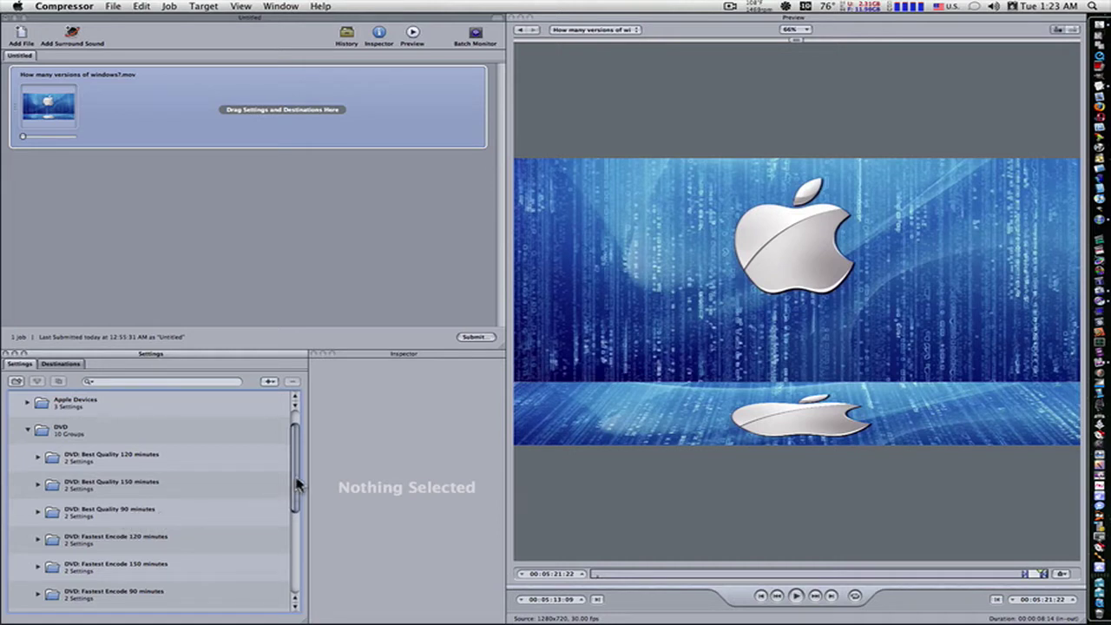
pyautogui.moveTo(293, 483); pyautogui.dragTo(293, 575)
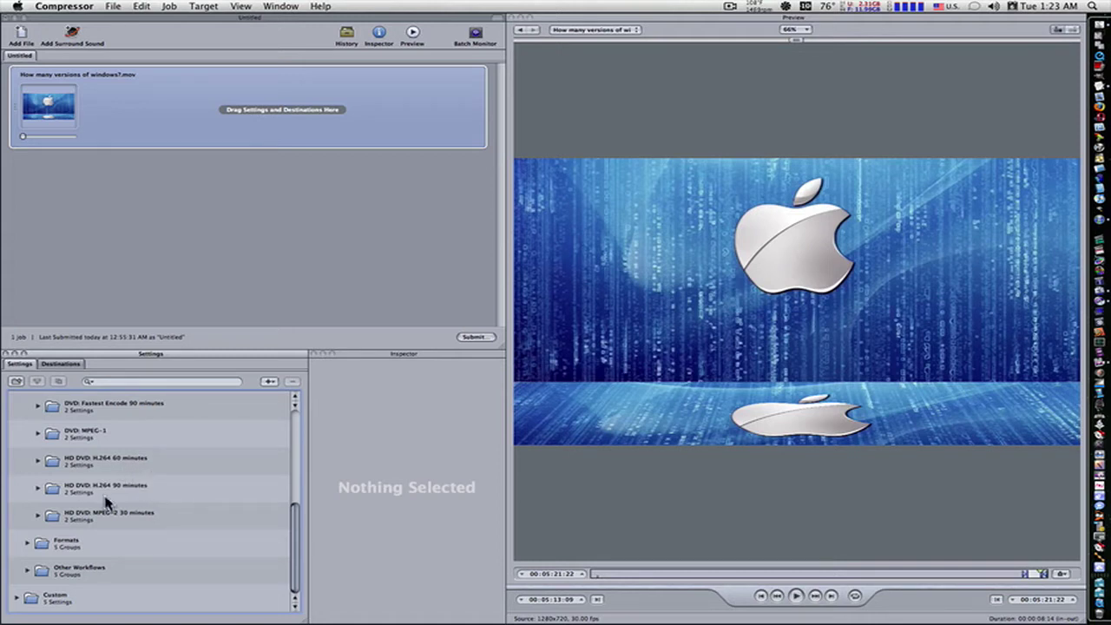
pyautogui.click(39, 488)
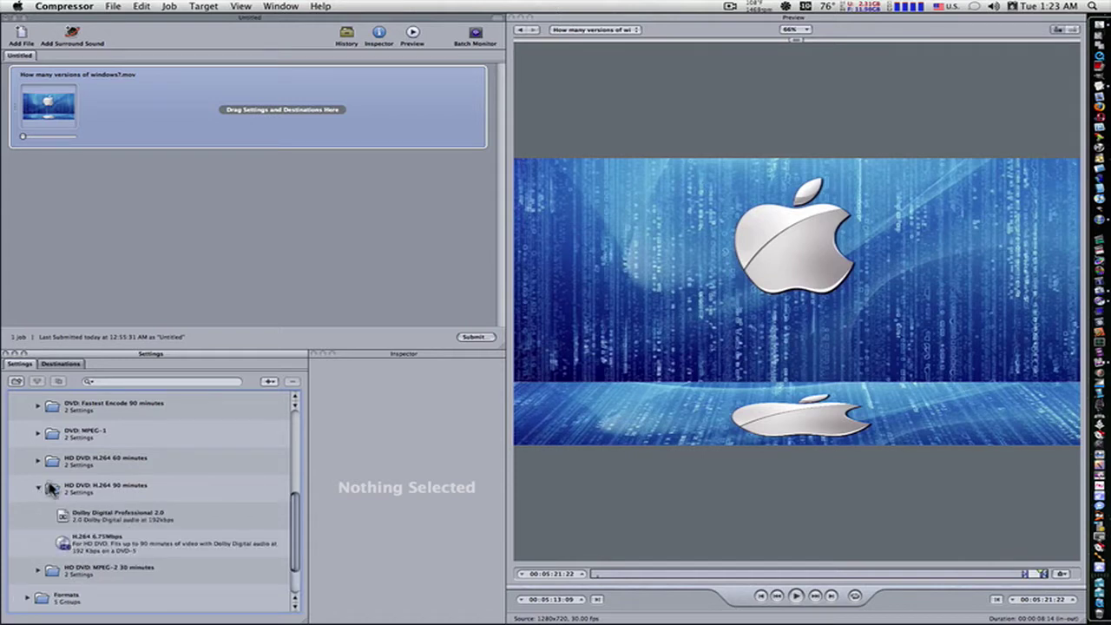
pyautogui.click(39, 464)
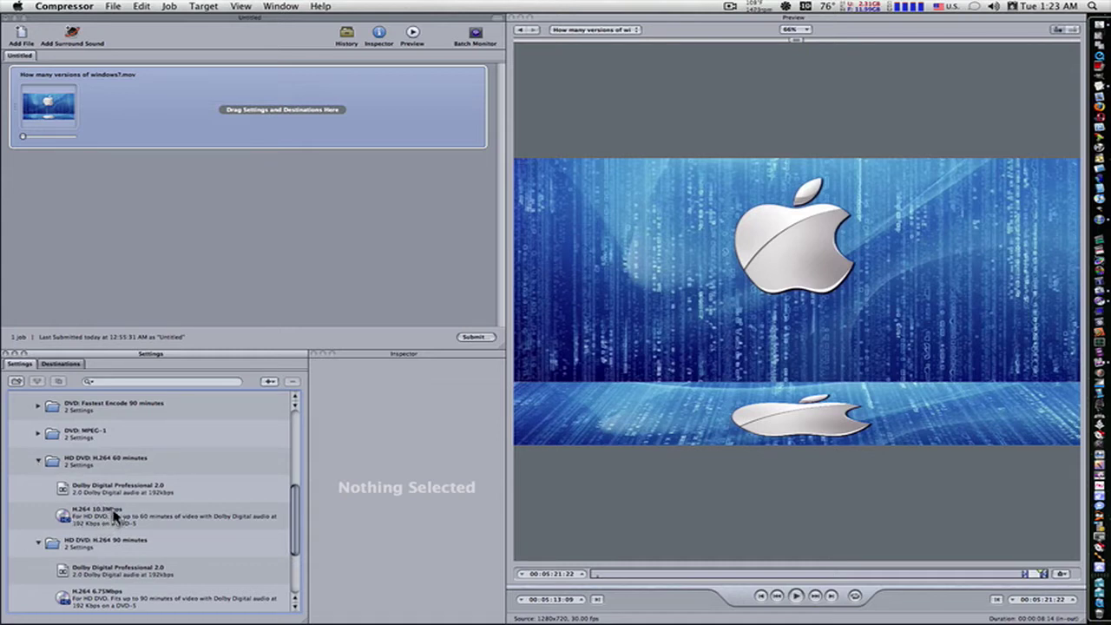
pyautogui.click(39, 464)
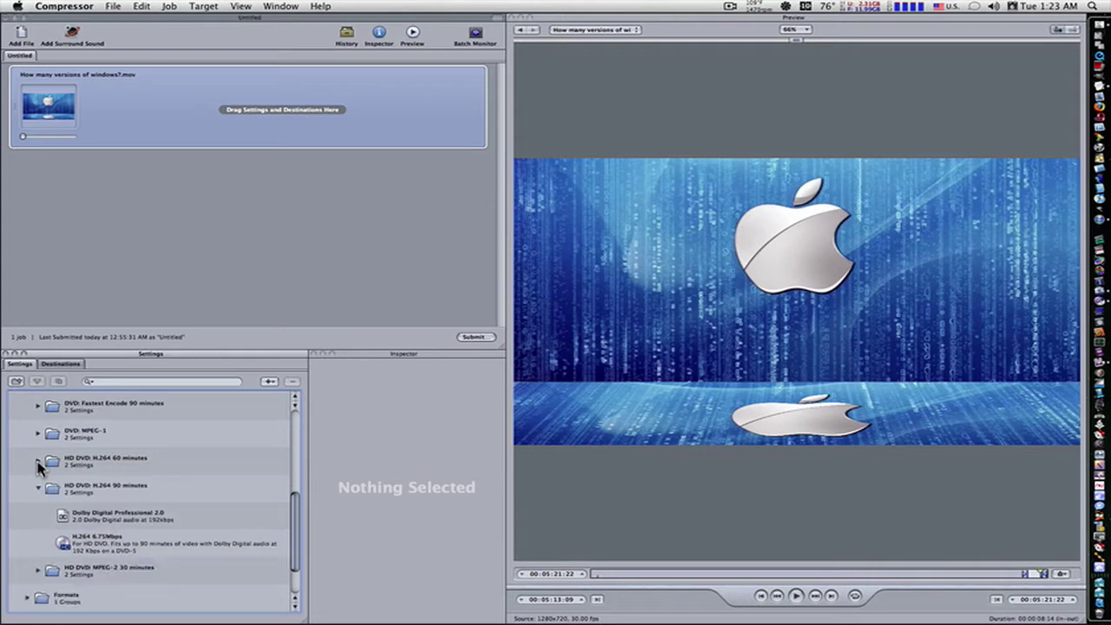
pyautogui.click(38, 489)
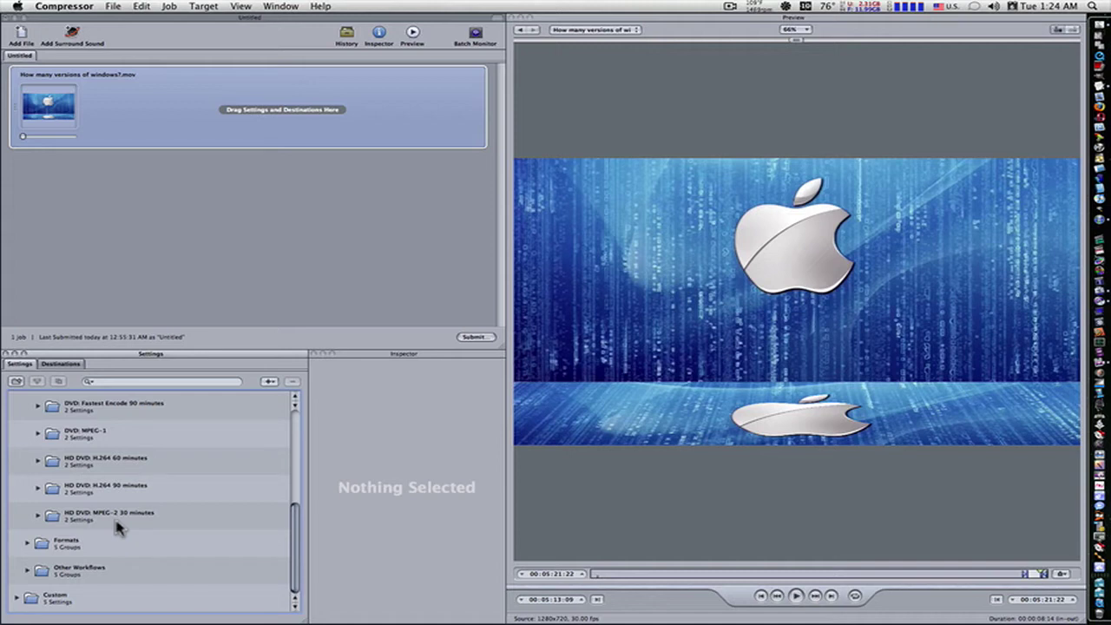
# Step: Apply the HD DVD H.264 90-minute Dolby Digital Professional 2.0 and H.264 6.75Mbps settings to the job
pyautogui.click(38, 489)
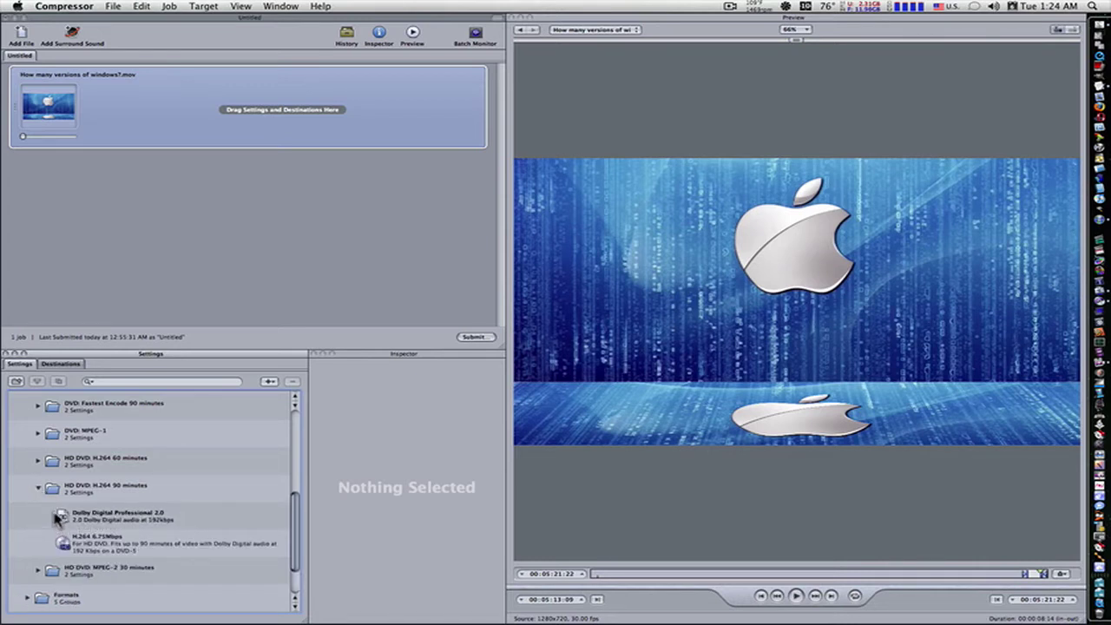
pyautogui.click(56, 518)
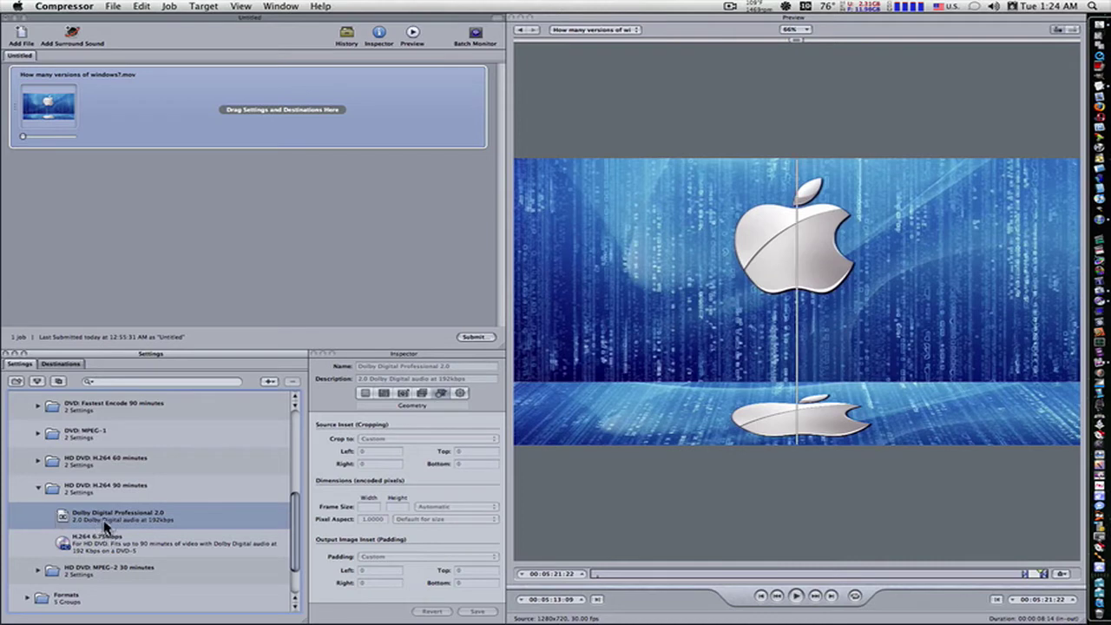
pyautogui.keyDown('shift'); pyautogui.click(121, 544); pyautogui.keyUp('shift')
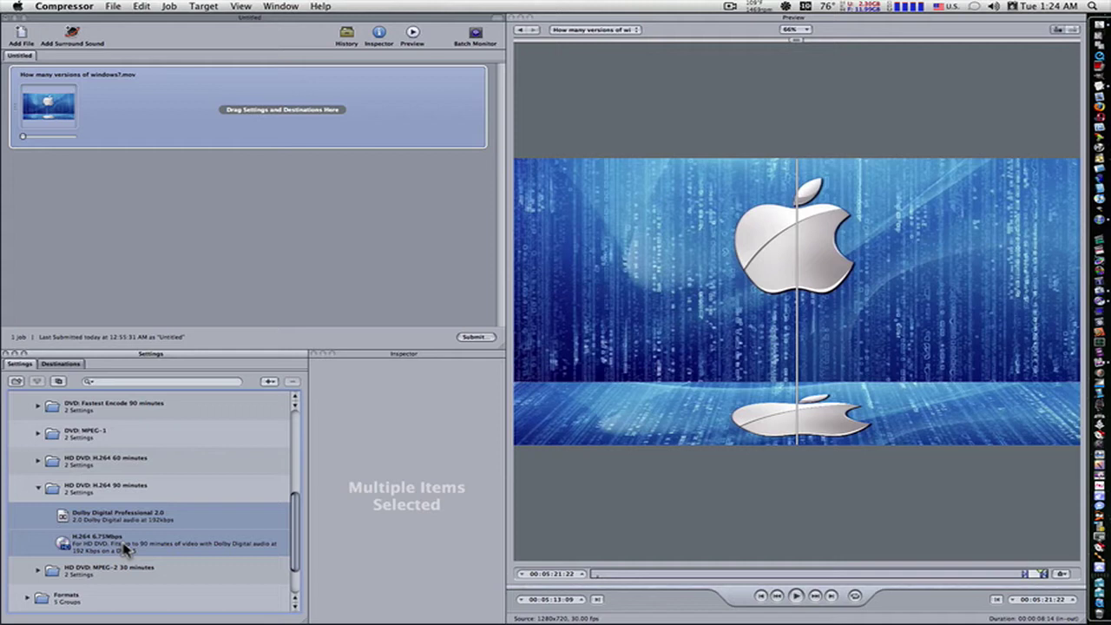
pyautogui.moveTo(126, 547); pyautogui.dragTo(224, 135)
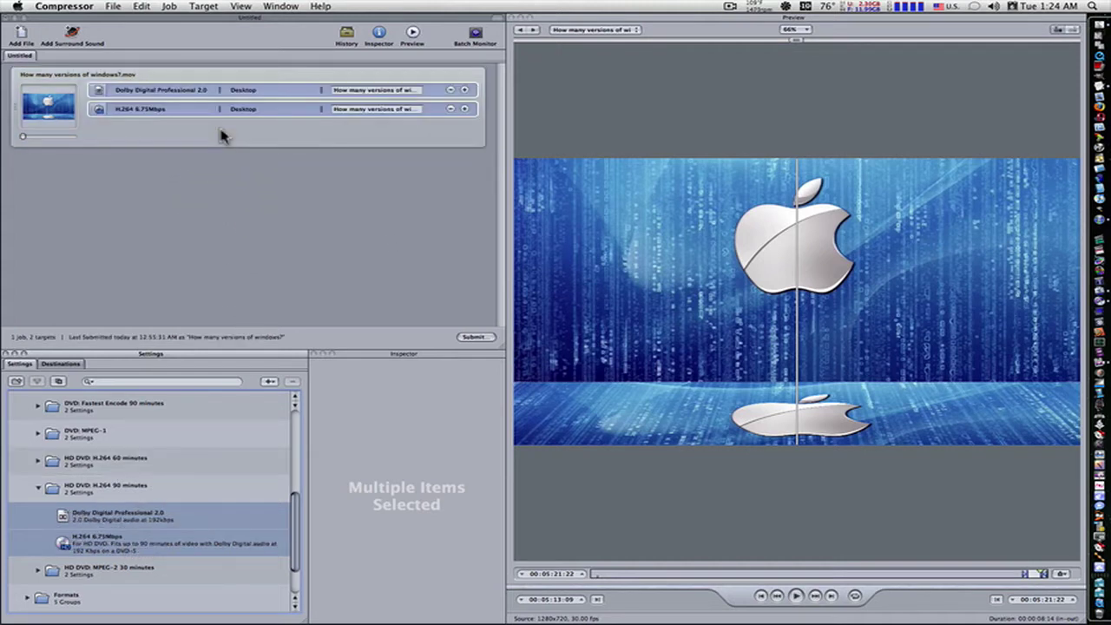
# Step: Confirm the Dolby target's destination is Desktop, leaving its options unchanged
pyautogui.rightClick(243, 90)
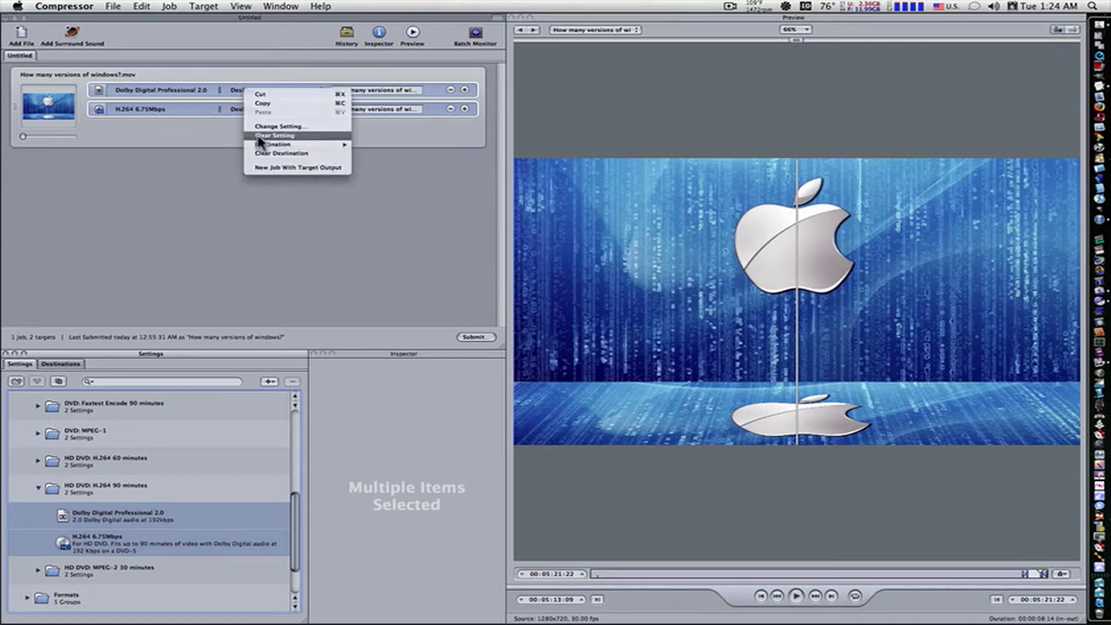
pyautogui.moveTo(295, 144)
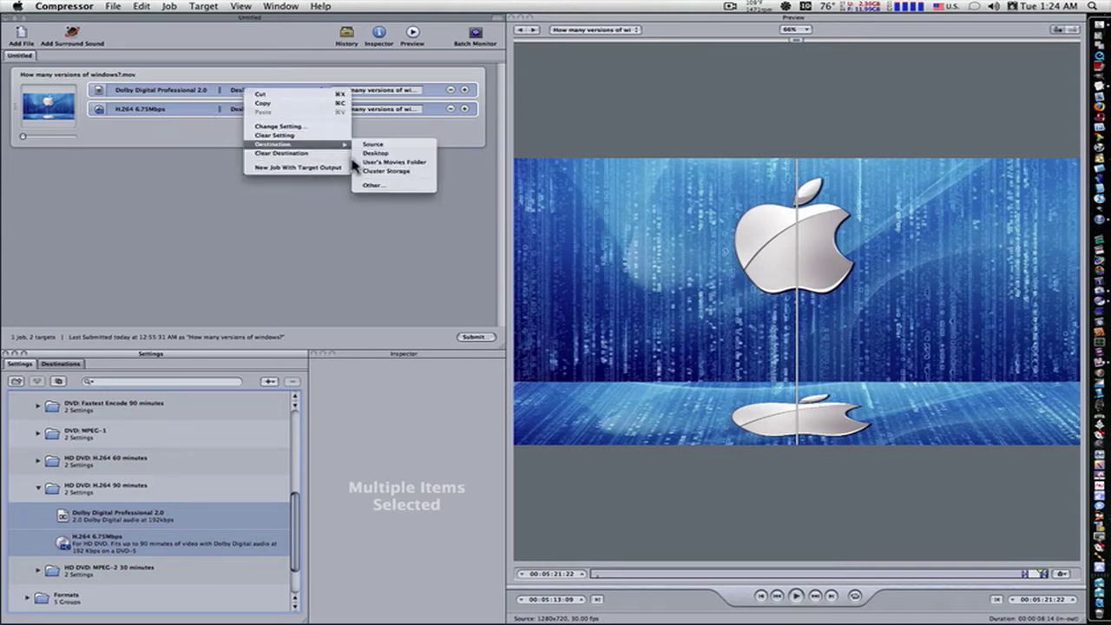
pyautogui.click(334, 250)
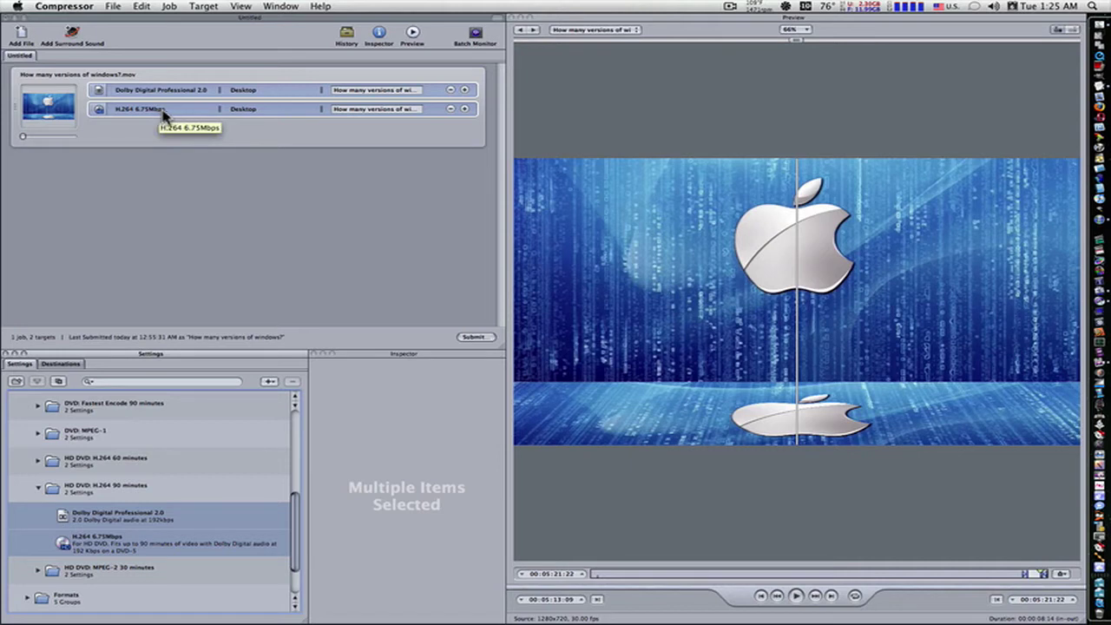
# Step: Replace the default Dolby and H.264 output names with 1A, giving 1A.ac3 and 1A.mov
pyautogui.click(337, 94)
pyautogui.moveTo(332, 94); pyautogui.dragTo(415, 97)
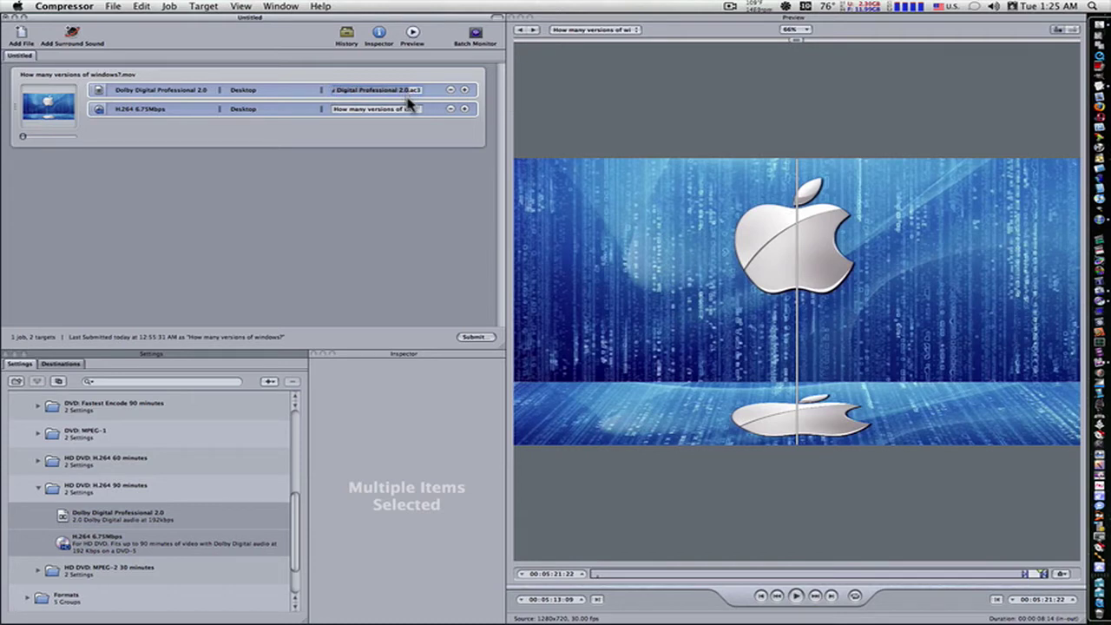
pyautogui.press('BackSpace')
pyautogui.moveTo(333, 111); pyautogui.dragTo(608, 128)
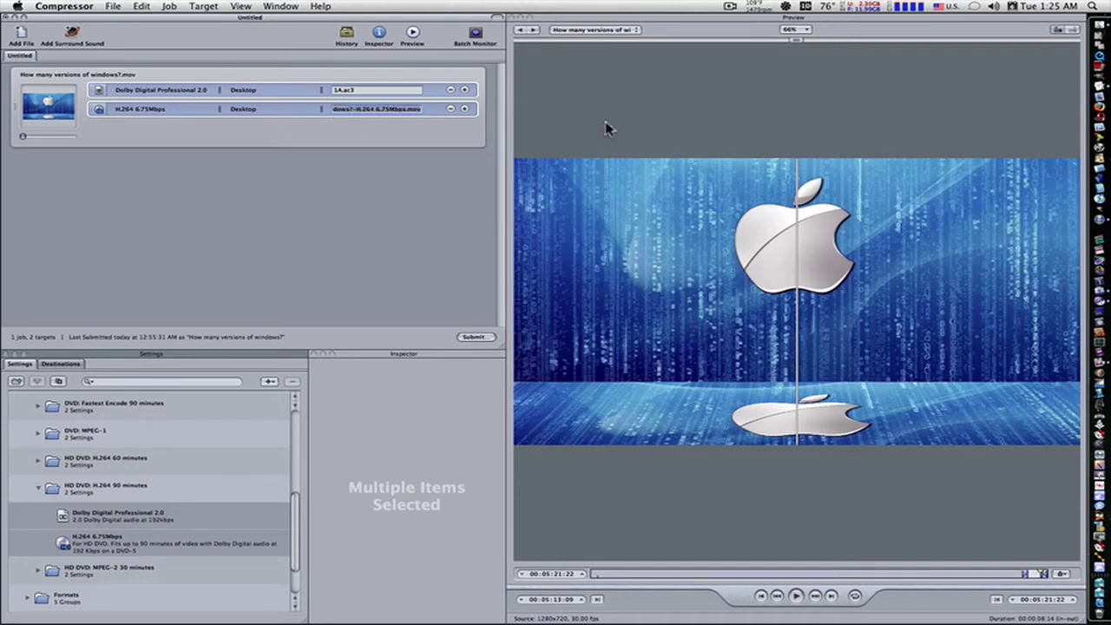
pyautogui.click(405, 110)
pyautogui.press('BackSpace')
pyautogui.press('Return')
pyautogui.press('Return')
pyautogui.write('1A')
pyautogui.click(361, 130)
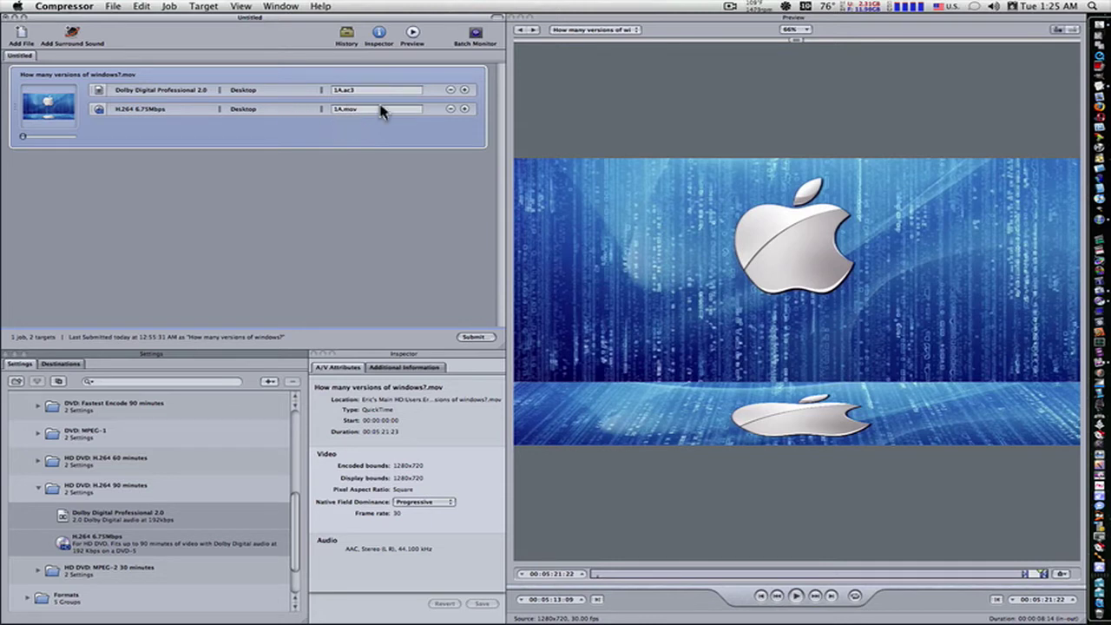
# Step: Add both HD DVD MPEG-2 30-minute settings and rename the Dolby output to 1B.ac3
pyautogui.click(38, 580)
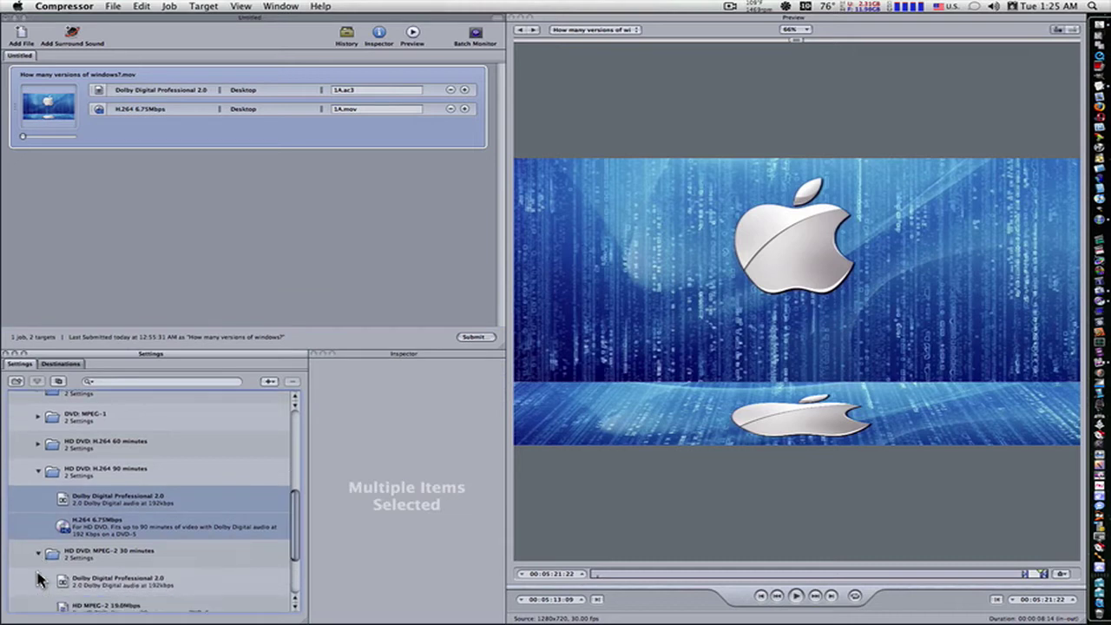
pyautogui.moveTo(43, 569); pyautogui.dragTo(120, 139)
pyautogui.click(347, 130)
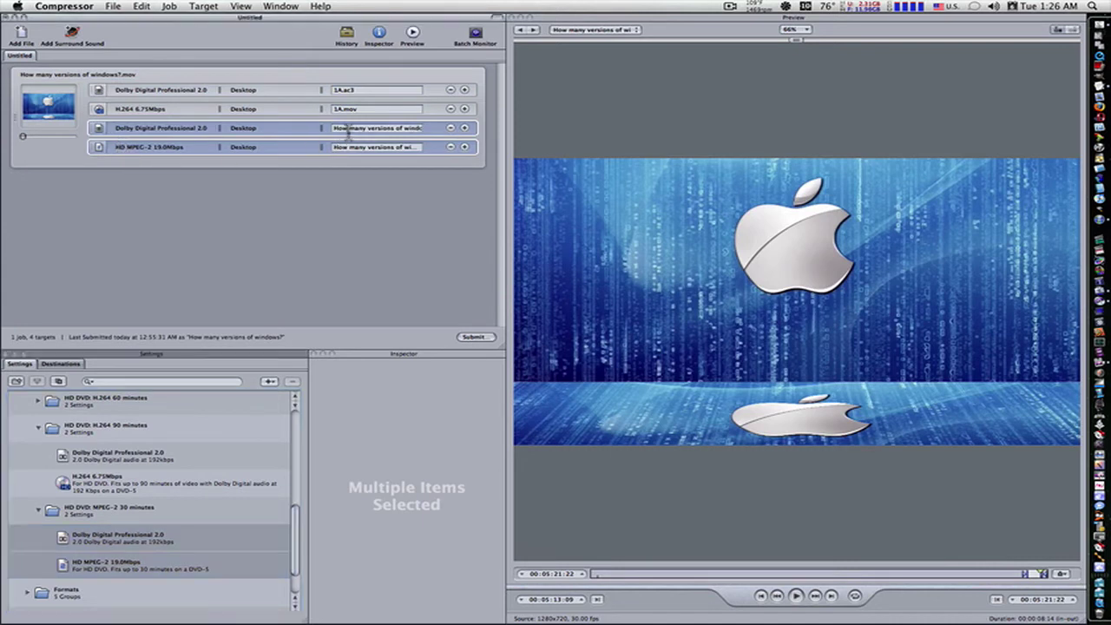
pyautogui.moveTo(335, 130); pyautogui.dragTo(426, 139)
pyautogui.write('1B.ac3')
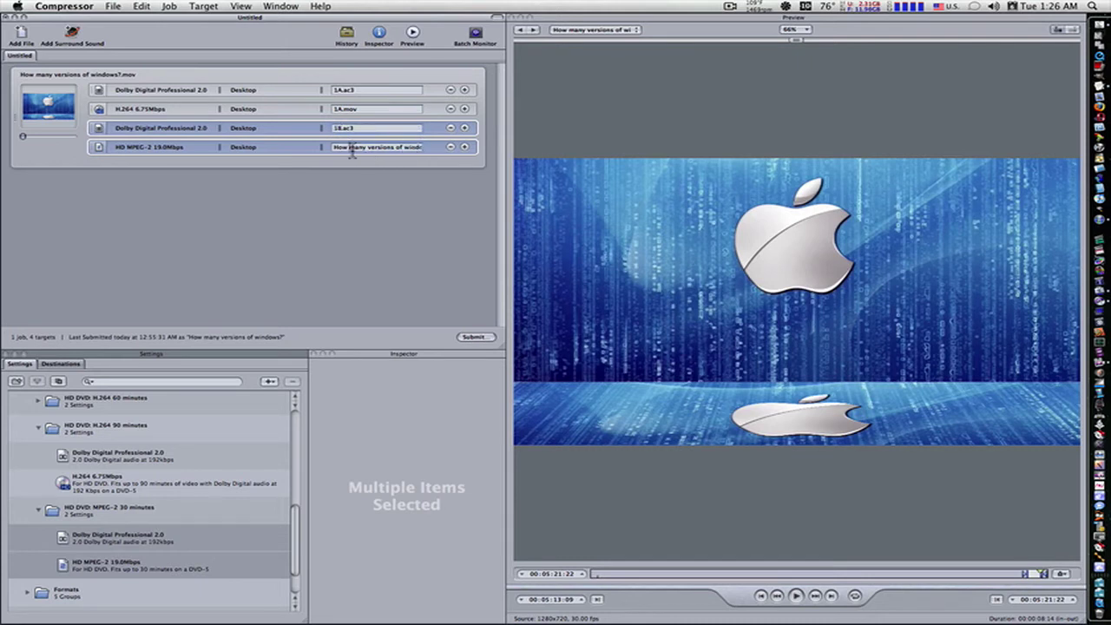
# Step: Rename the MPEG-2 19.0Mbps output to 1B.m2v
pyautogui.moveTo(336, 150); pyautogui.dragTo(362, 148)
pyautogui.write('19.0Mbps.m2v')
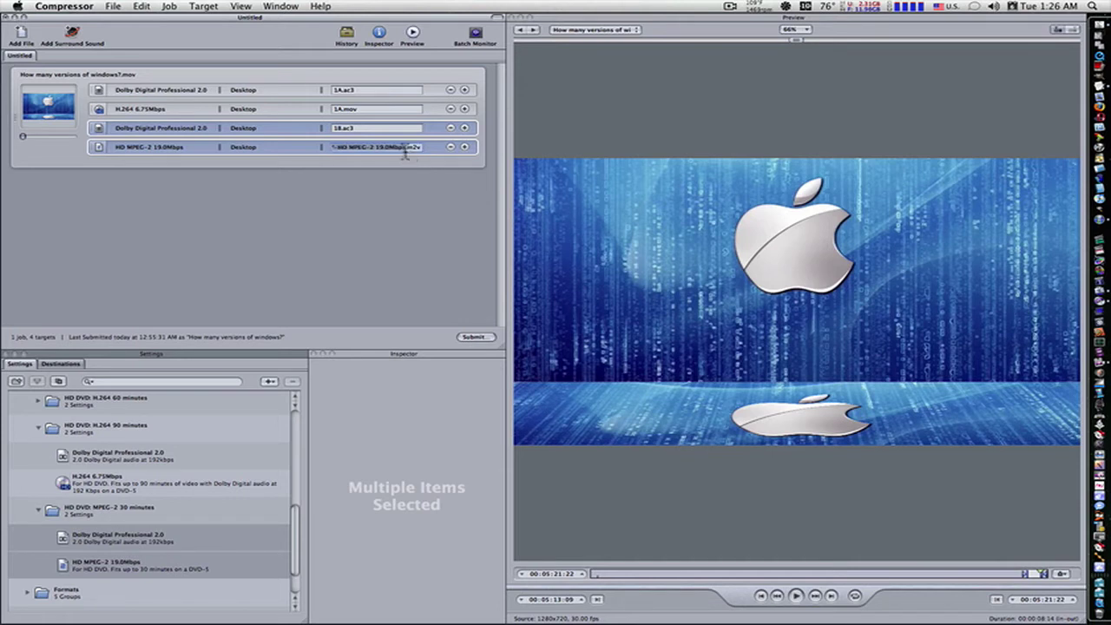
pyautogui.moveTo(405, 149); pyautogui.dragTo(336, 149)
pyautogui.write('B')
pyautogui.click(404, 169)
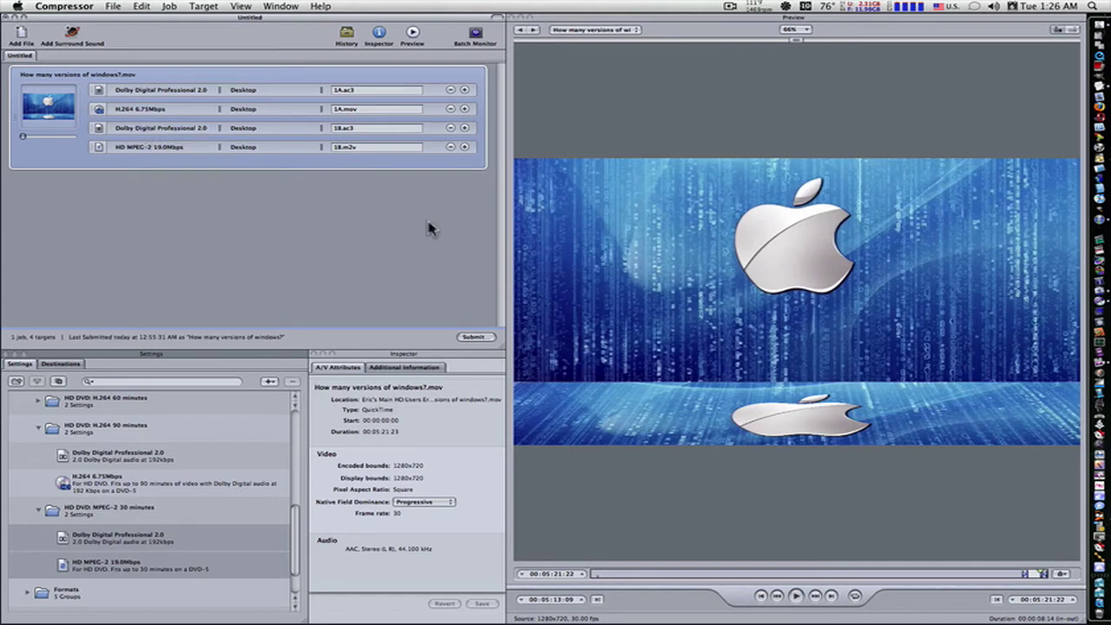
# Step: Submit the batch and expand the Untitled job in Batch Monitor to watch its four targets encode
pyautogui.click(476, 338)
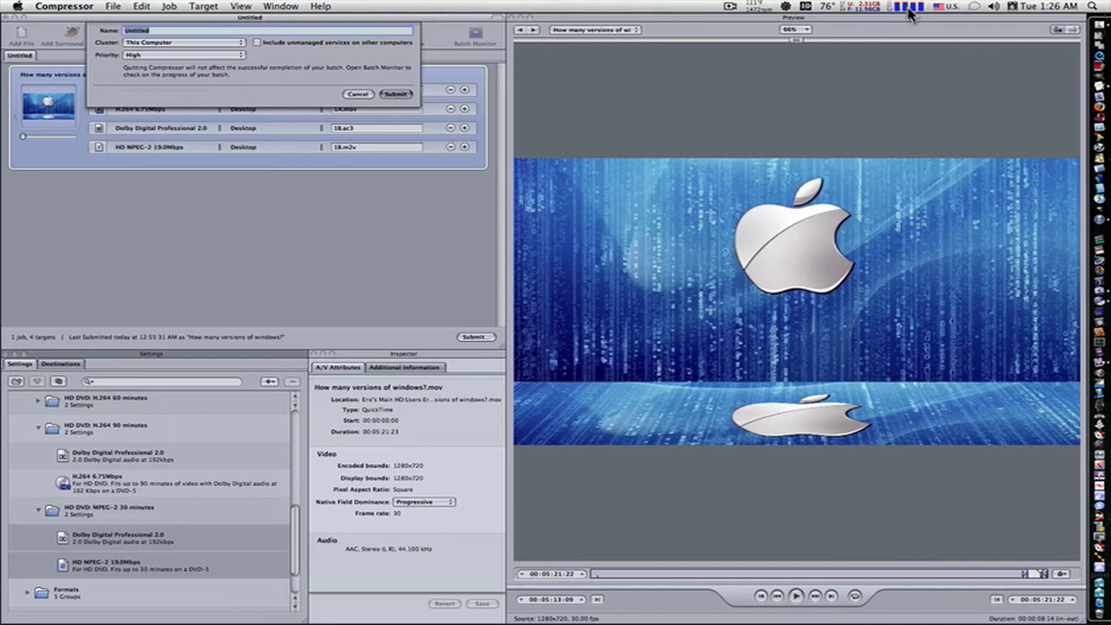
pyautogui.click(395, 95)
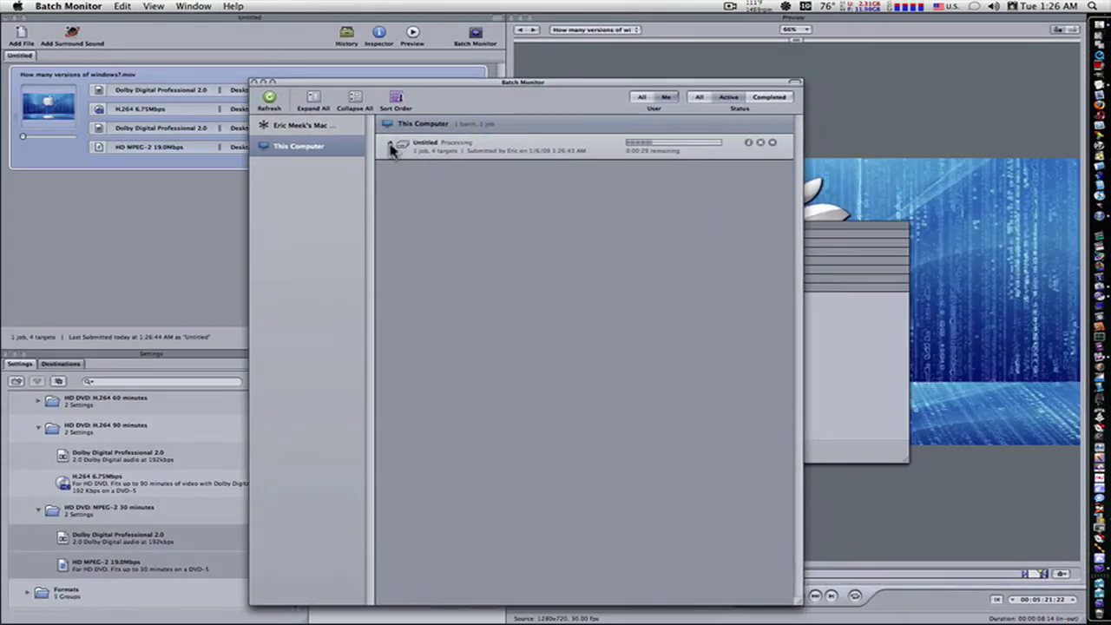
pyautogui.click(390, 145)
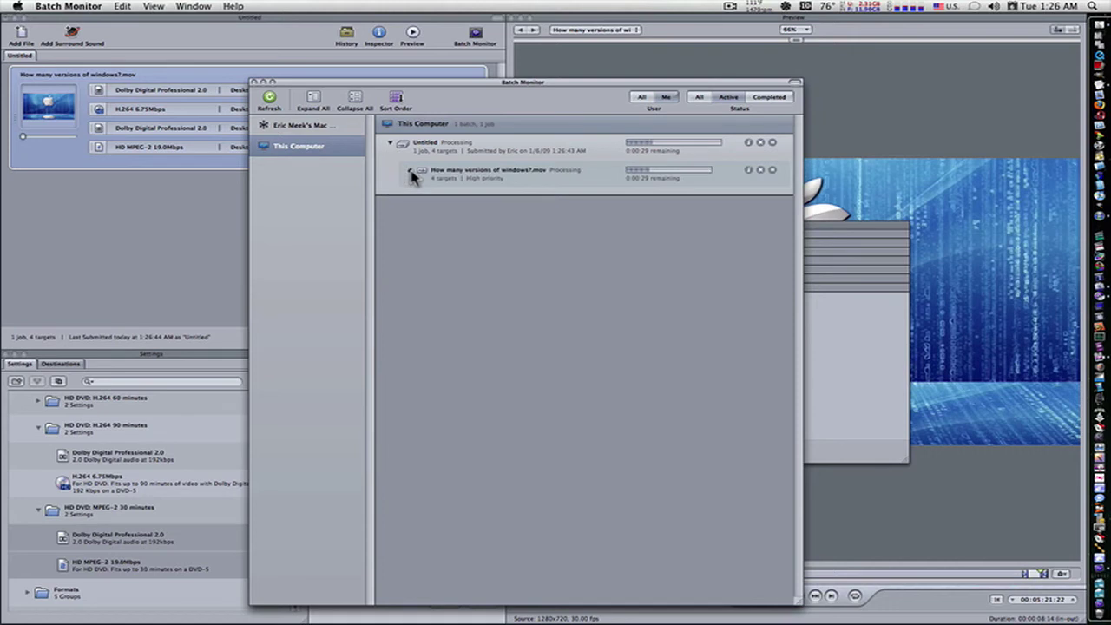
pyautogui.click(410, 170)
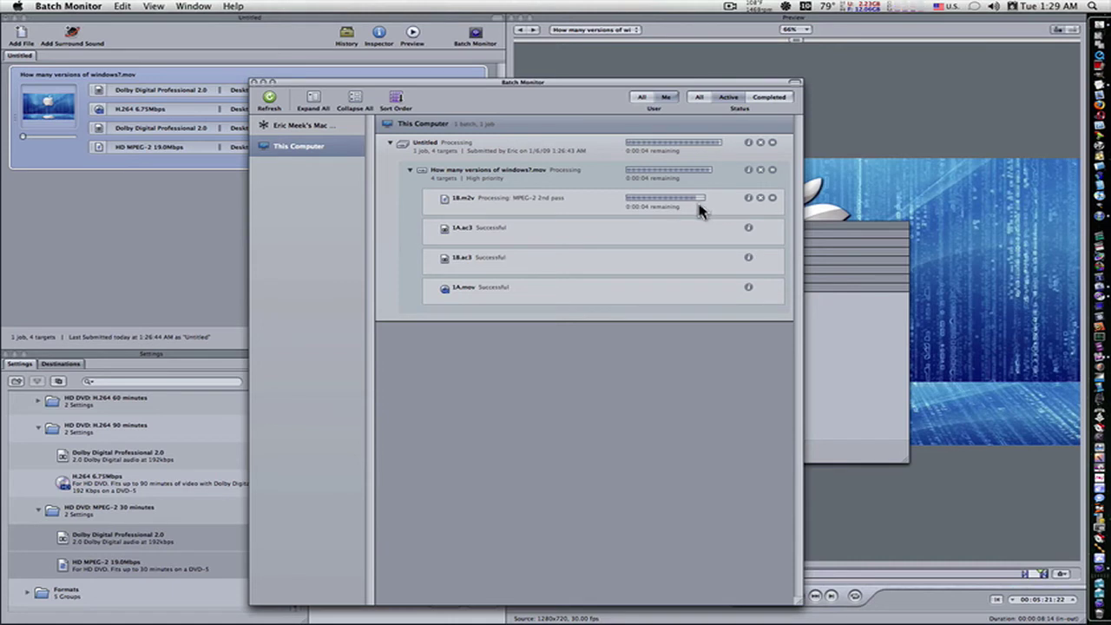
# Step: Switch to the empty third desktop space, gather the encoded files centrally and move the .ac3 files left
pyautogui.press('F8')
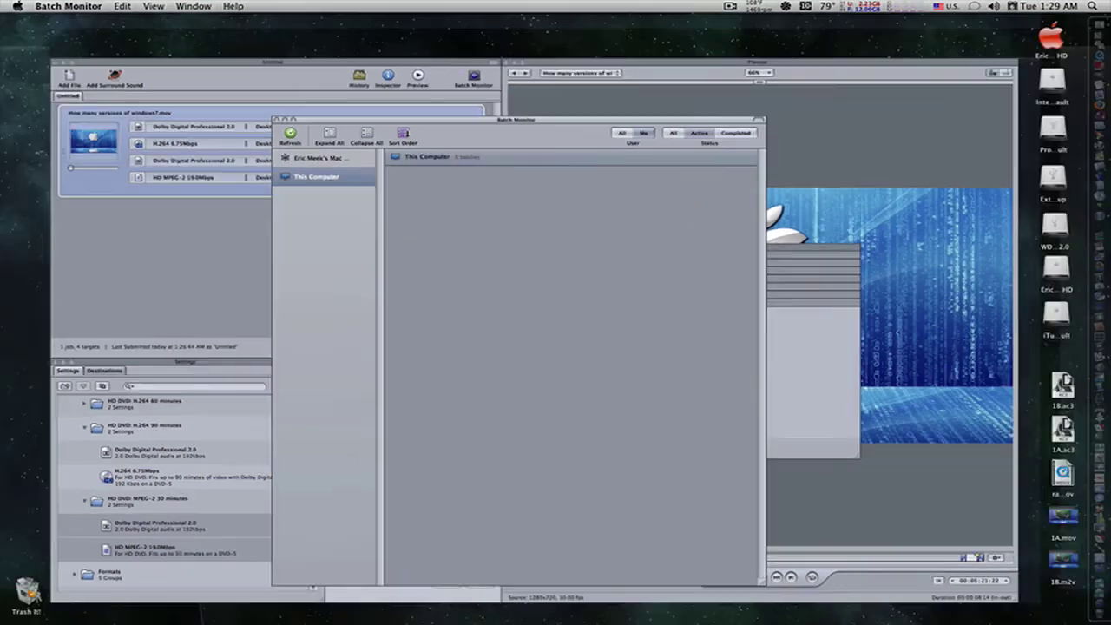
pyautogui.click(759, 201)
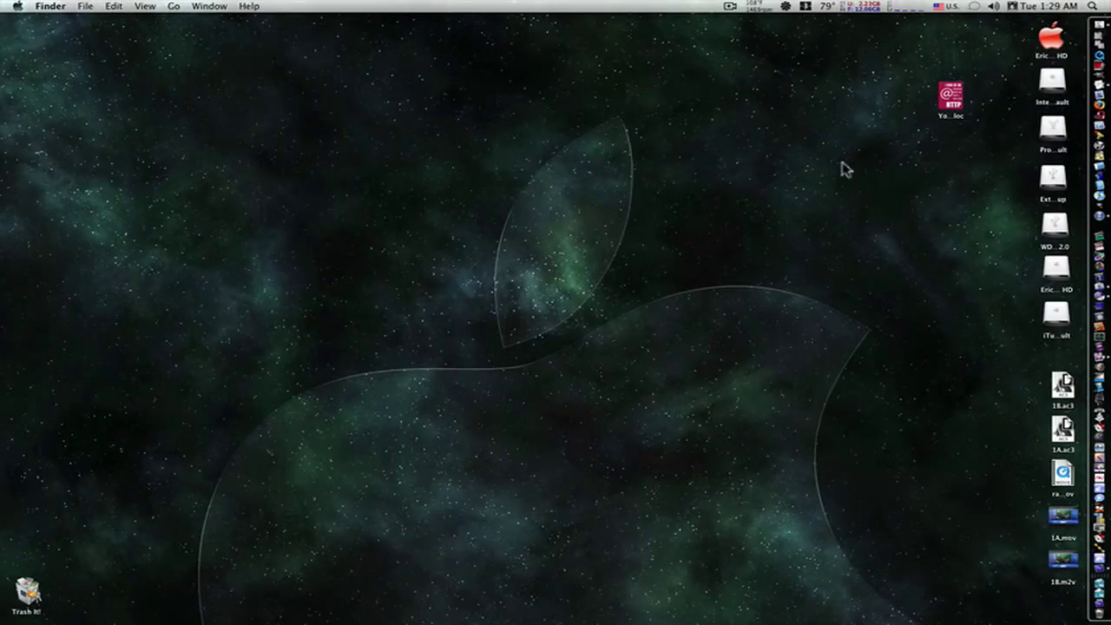
pyautogui.moveTo(940, 379); pyautogui.dragTo(566, 357)
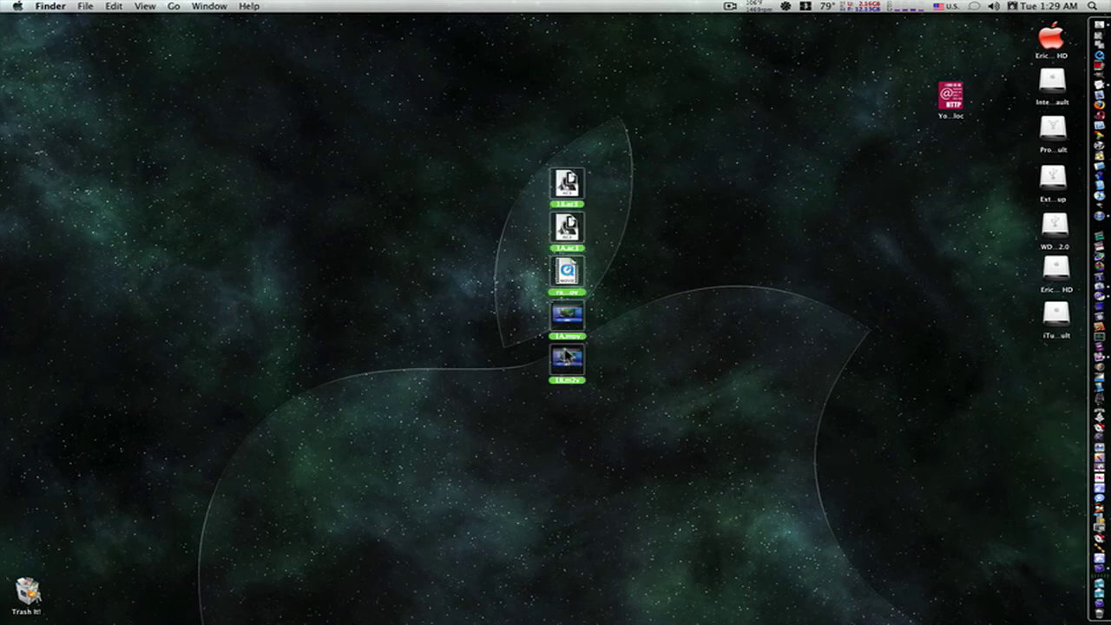
pyautogui.click(627, 212)
pyautogui.moveTo(614, 194); pyautogui.dragTo(450, 221)
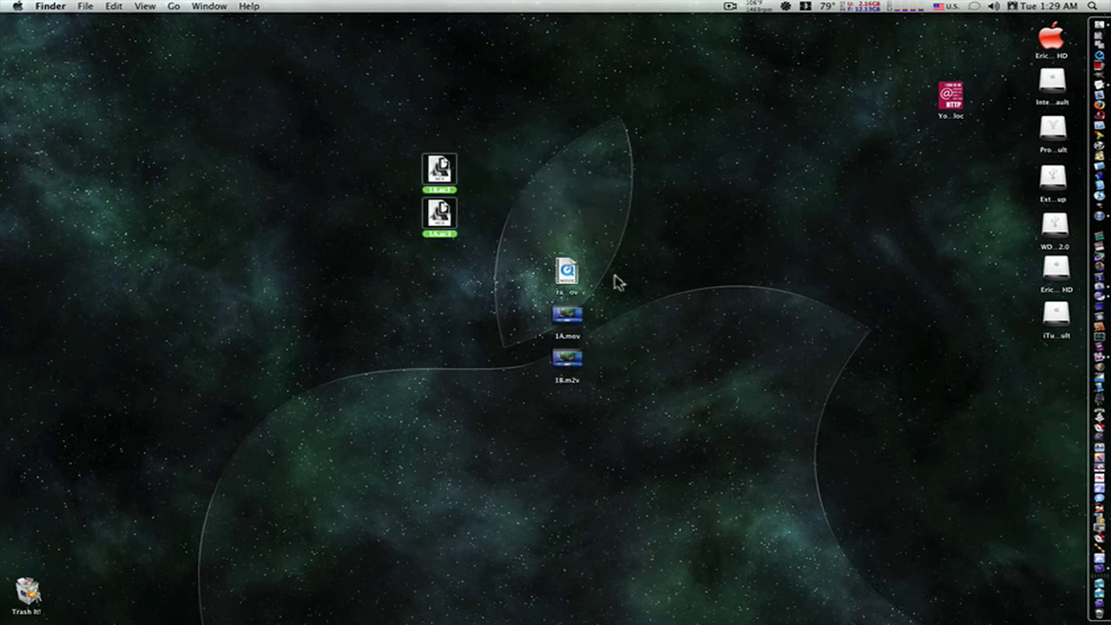
# Step: Delete the extra QuickTime movie and select 1A.mov and 1B.m2v
pyautogui.click(571, 274)
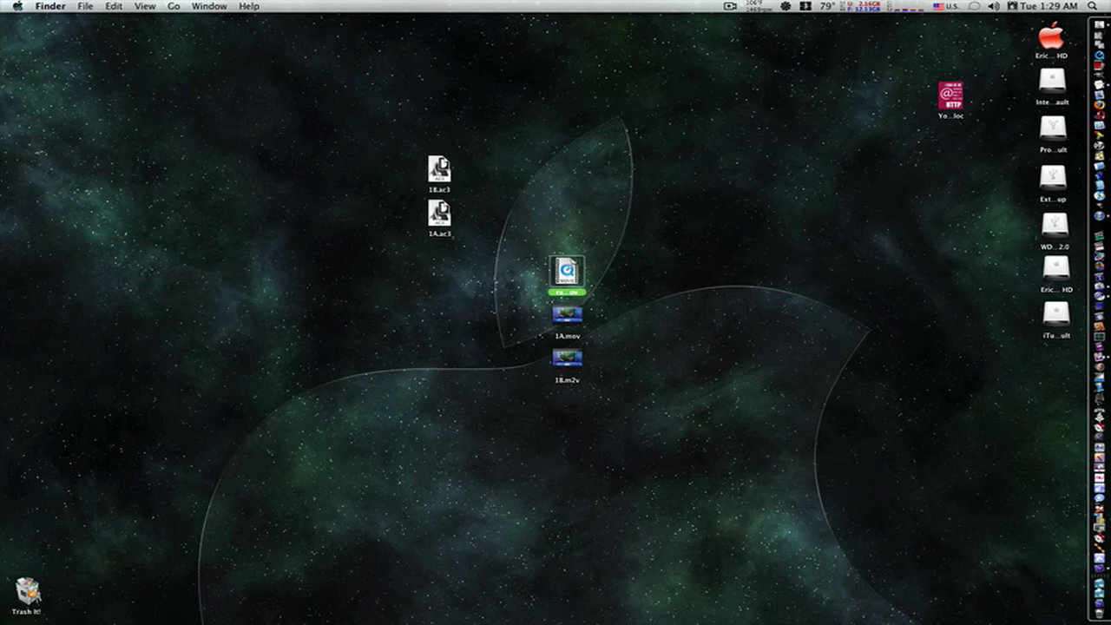
pyautogui.press('super+BackSpace')
pyautogui.moveTo(601, 299); pyautogui.dragTo(450, 314)
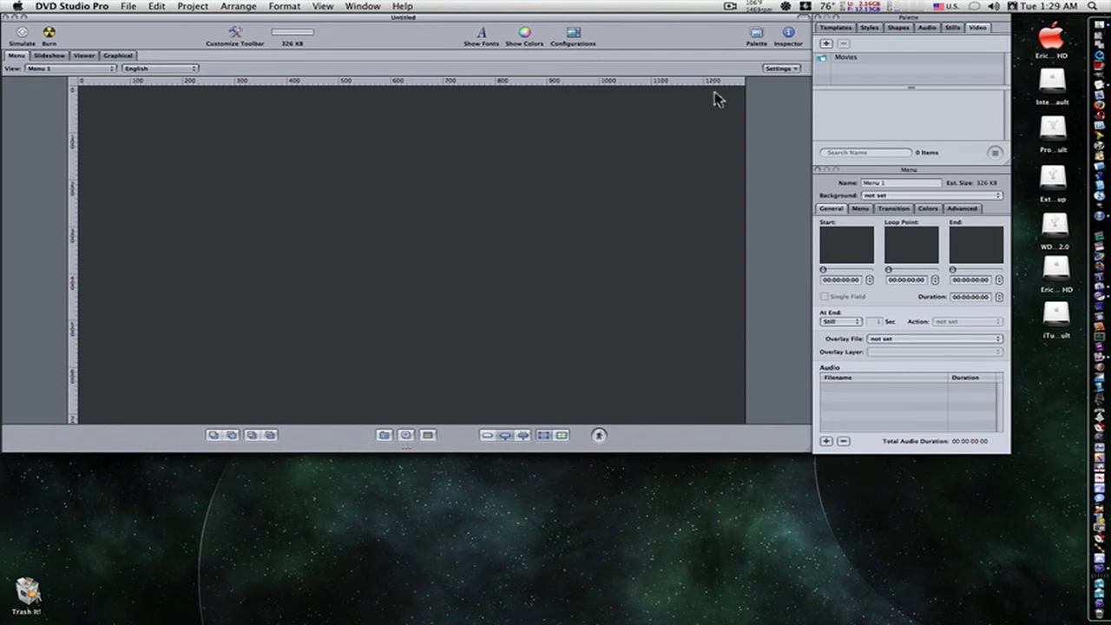
# Step: Move the DVD Studio Pro window up and right and arrange the four encoded files below it
pyautogui.moveTo(699, 29); pyautogui.dragTo(193, 187)
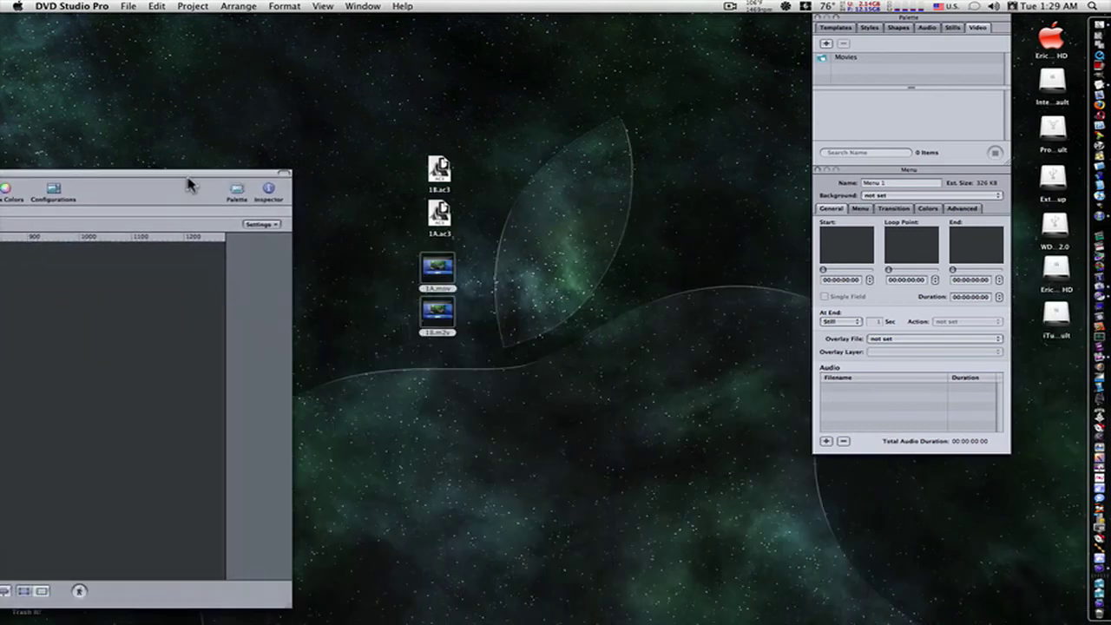
pyautogui.moveTo(463, 176); pyautogui.dragTo(679, 595)
pyautogui.moveTo(194, 174); pyautogui.dragTo(668, 6)
pyautogui.click(707, 510)
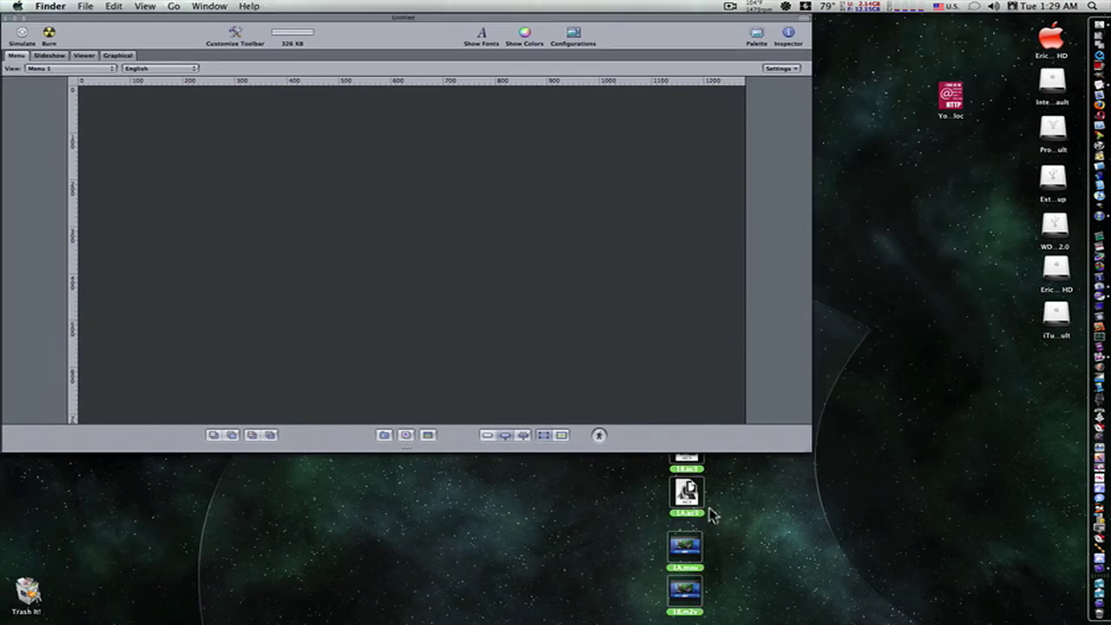
pyautogui.moveTo(701, 496); pyautogui.dragTo(658, 511)
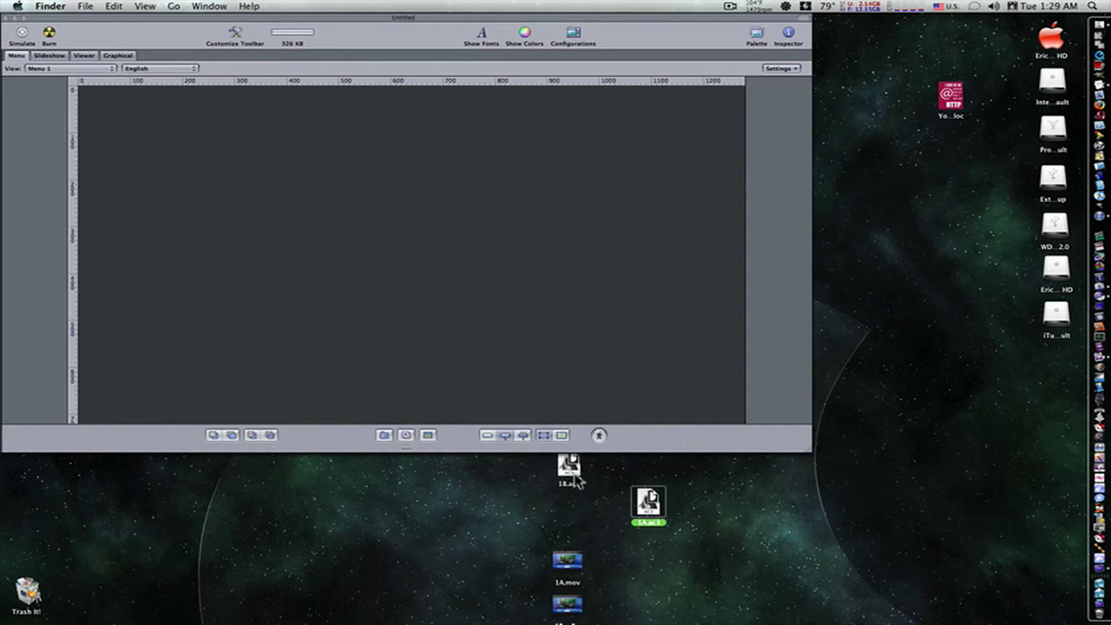
# Step: Rearrange the four encoded files and create a new untitled folder on the desktop
pyautogui.moveTo(575, 478); pyautogui.dragTo(610, 516)
pyautogui.moveTo(567, 560); pyautogui.dragTo(541, 529)
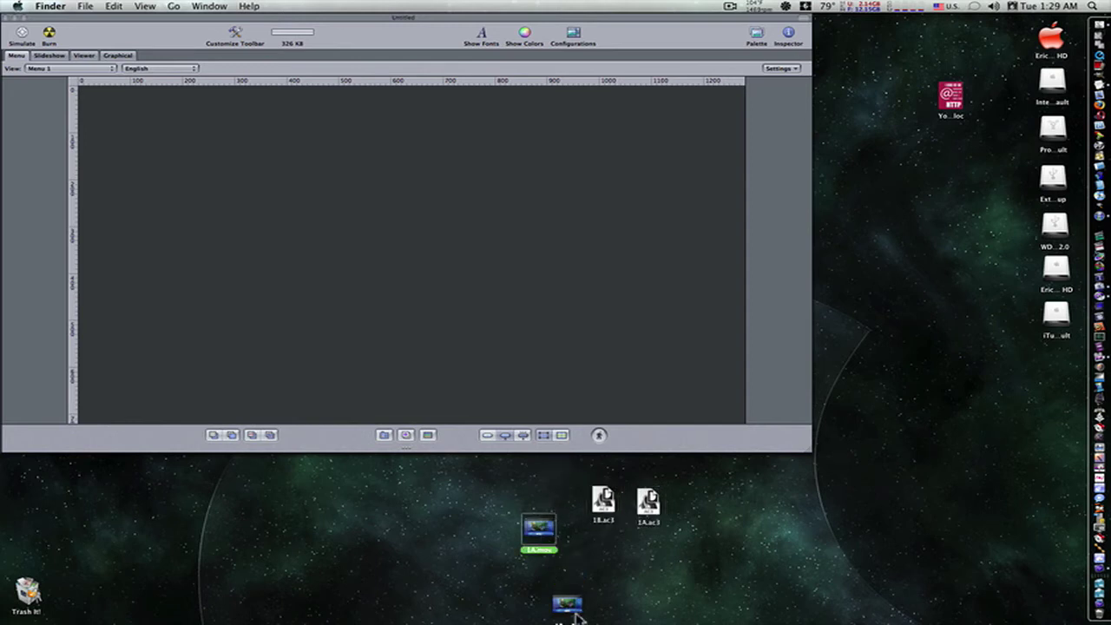
pyautogui.moveTo(567, 603); pyautogui.dragTo(474, 539)
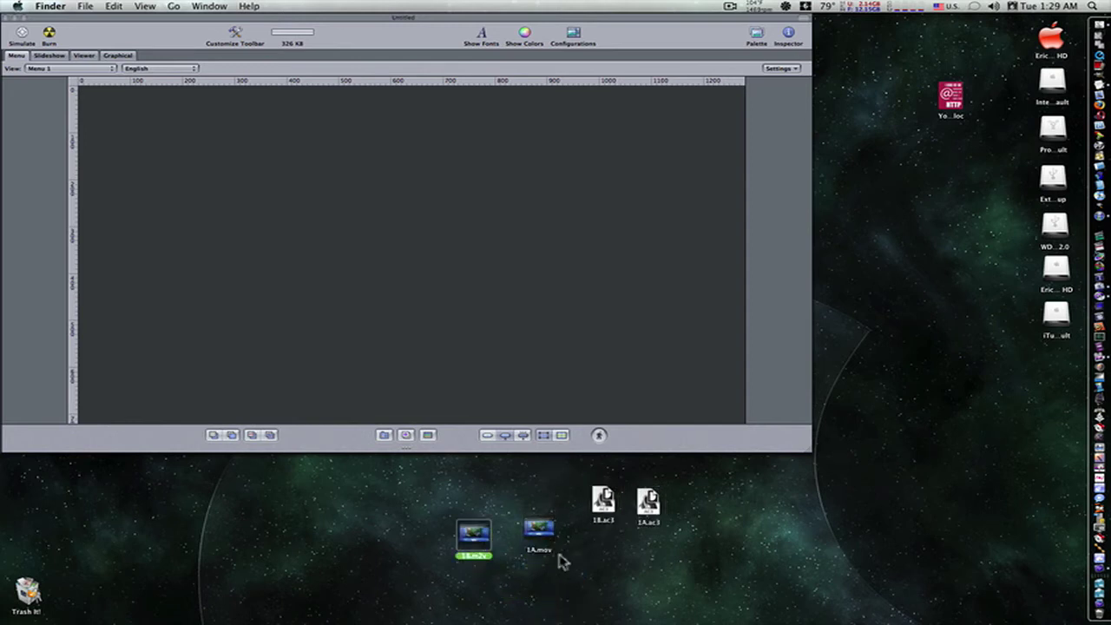
pyautogui.rightClick(619, 578)
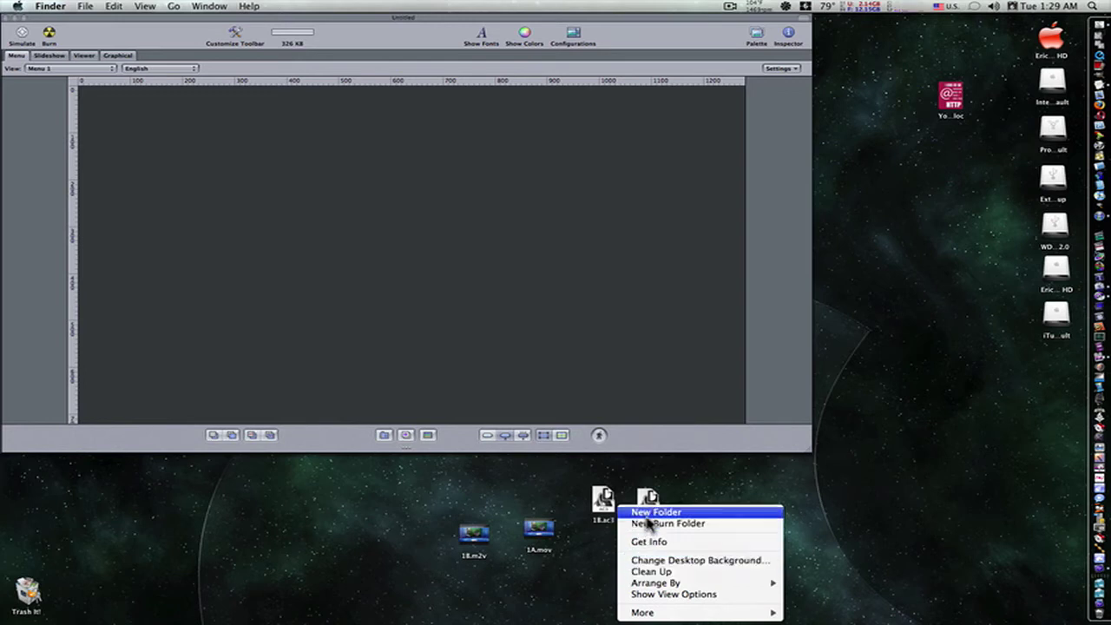
pyautogui.click(647, 514)
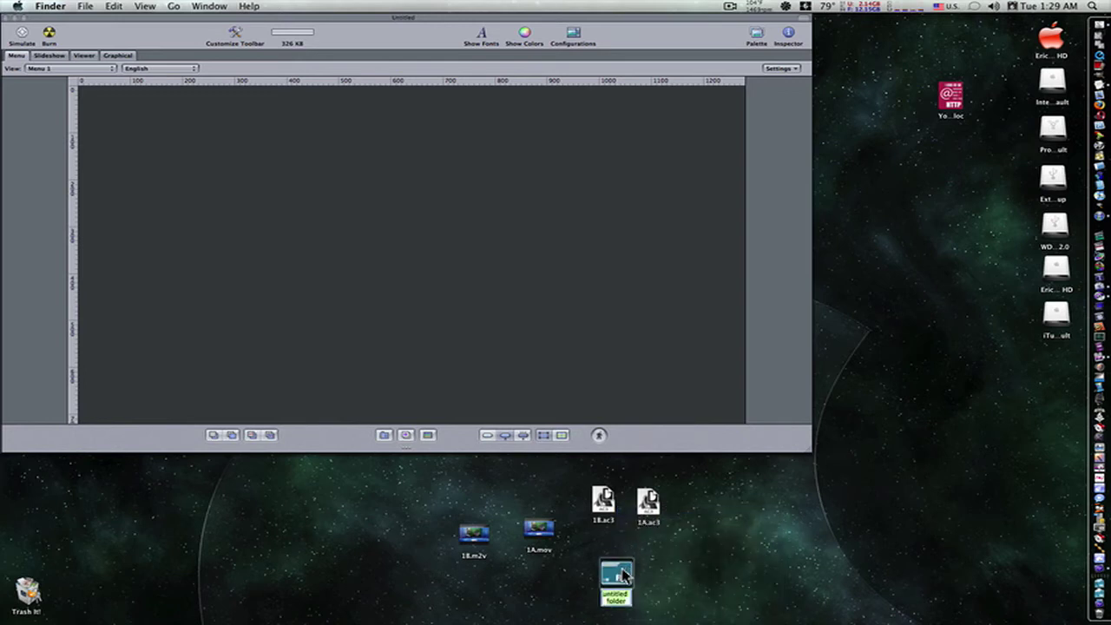
pyautogui.click(653, 583)
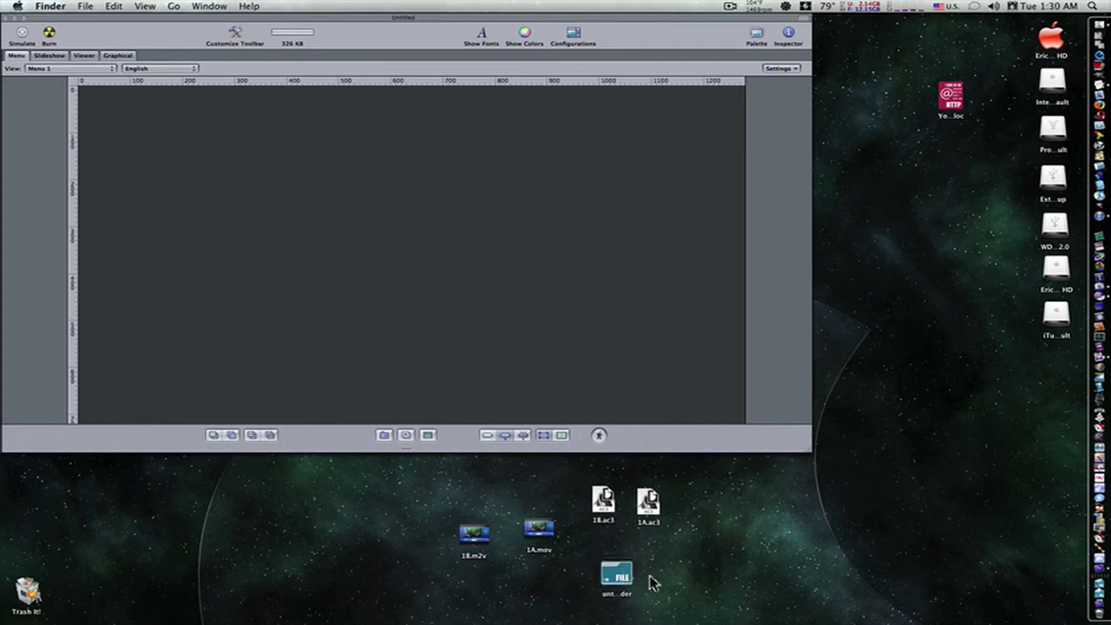
# Step: Preview 1A.mov in Quick Look, then select all four encoded files for the folder
pyautogui.moveTo(424, 483); pyautogui.dragTo(683, 536)
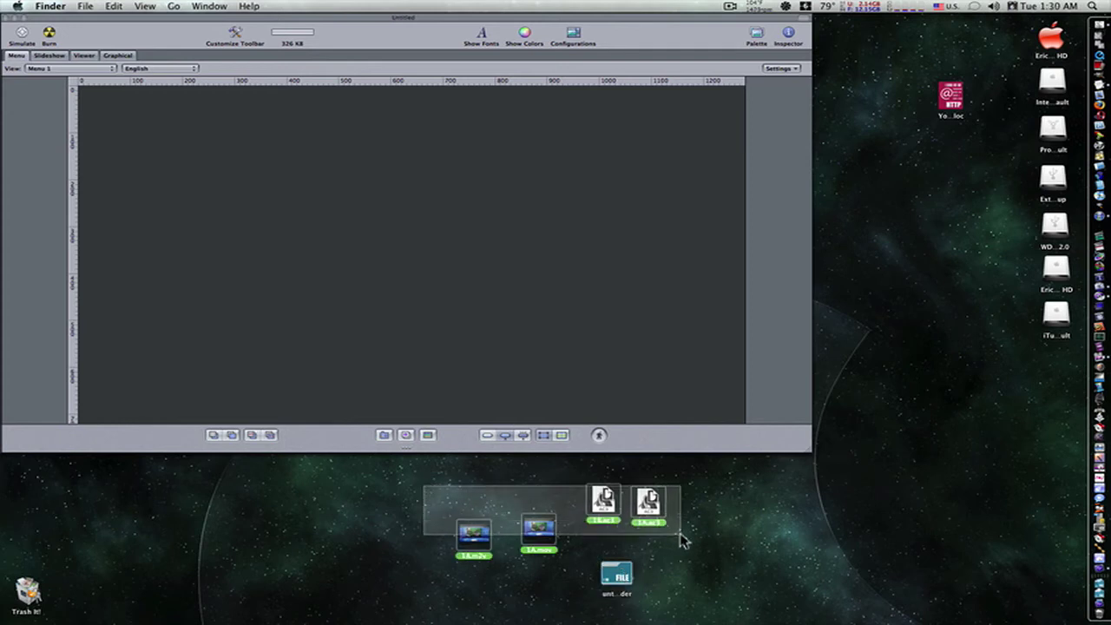
pyautogui.click(469, 488)
pyautogui.click(473, 530)
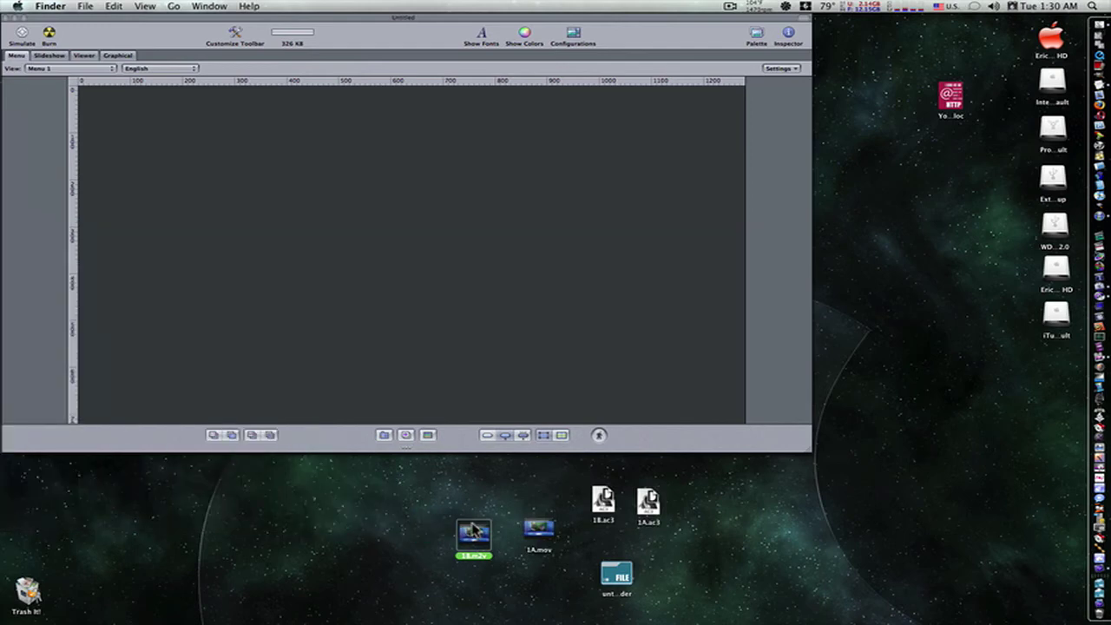
pyautogui.click(540, 533)
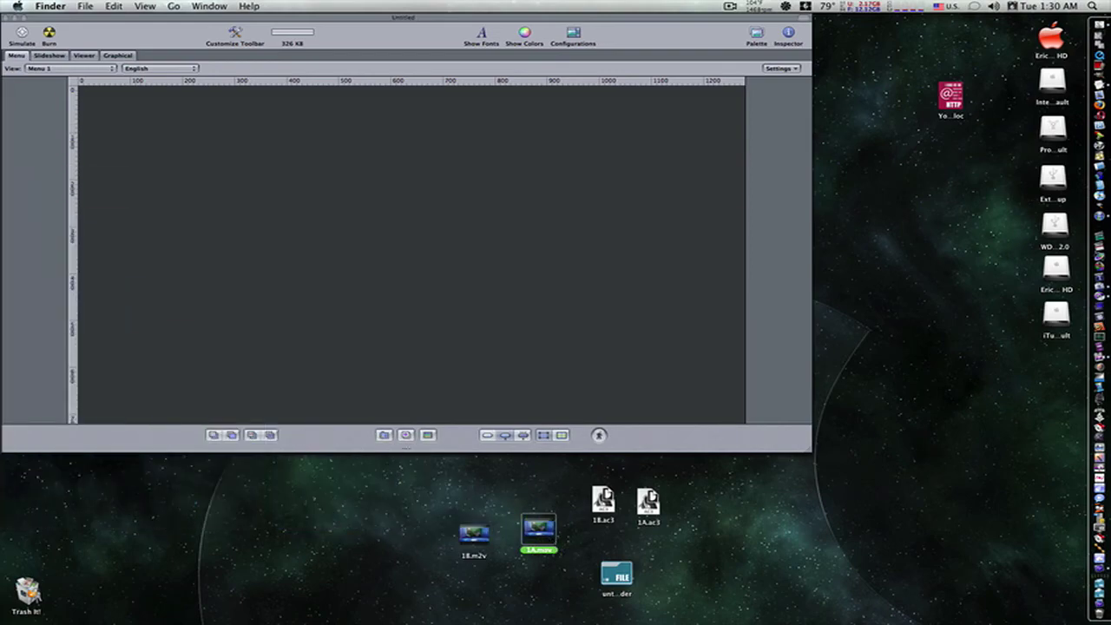
pyautogui.press('space')
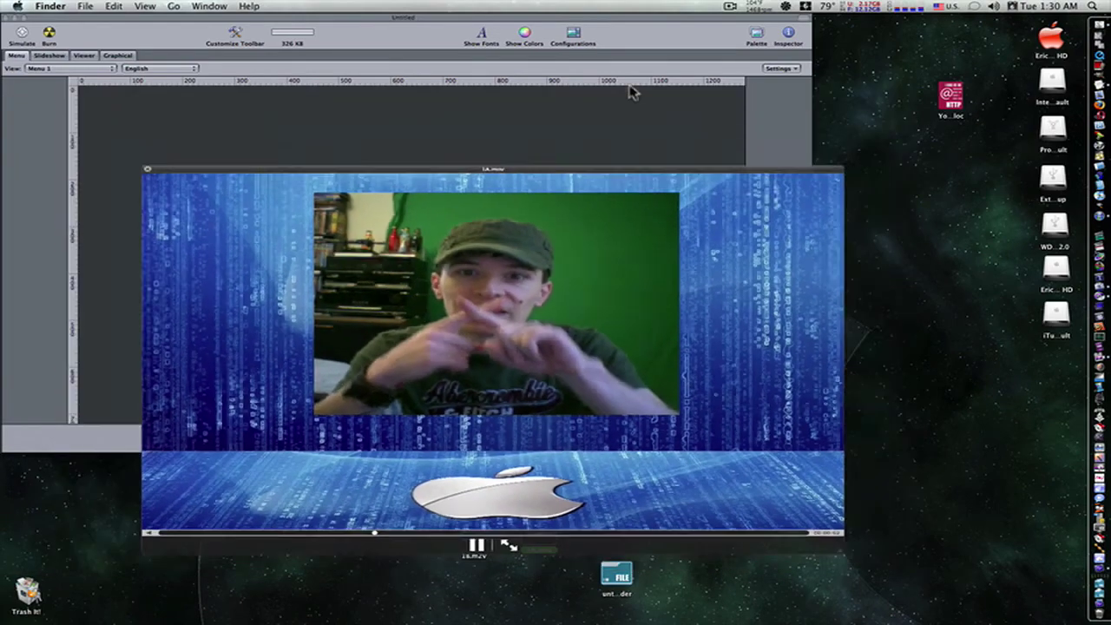
pyautogui.press('space')
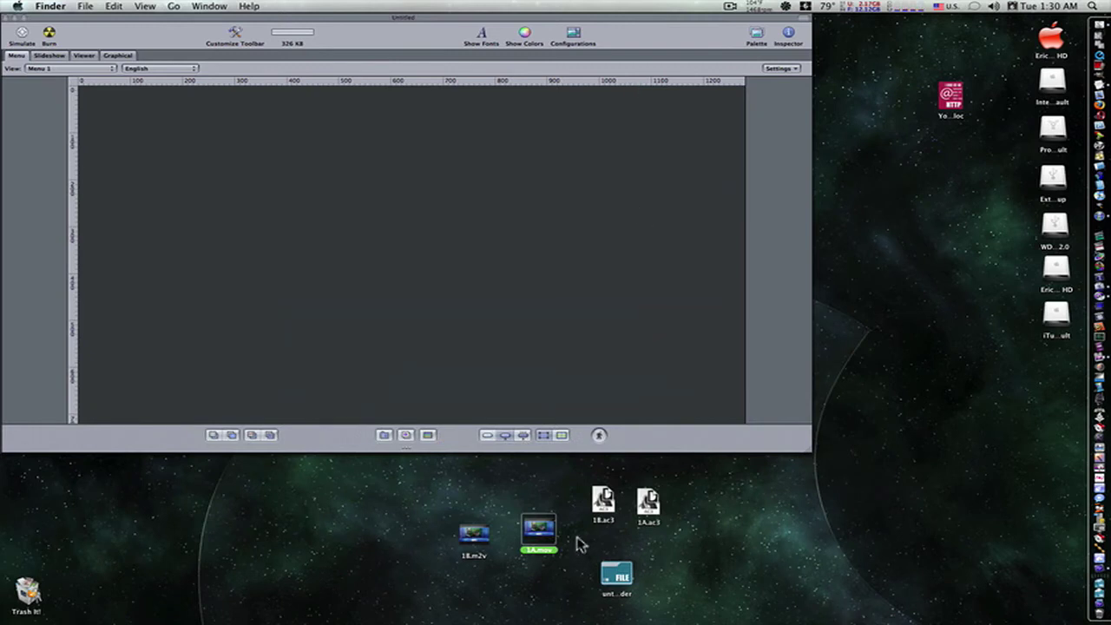
pyautogui.moveTo(466, 508); pyautogui.dragTo(1058, 366)
# Step: Add the Desktop's untitled folder to the Palette's video sources, listing clips 1A and 1B
pyautogui.click(551, 224)
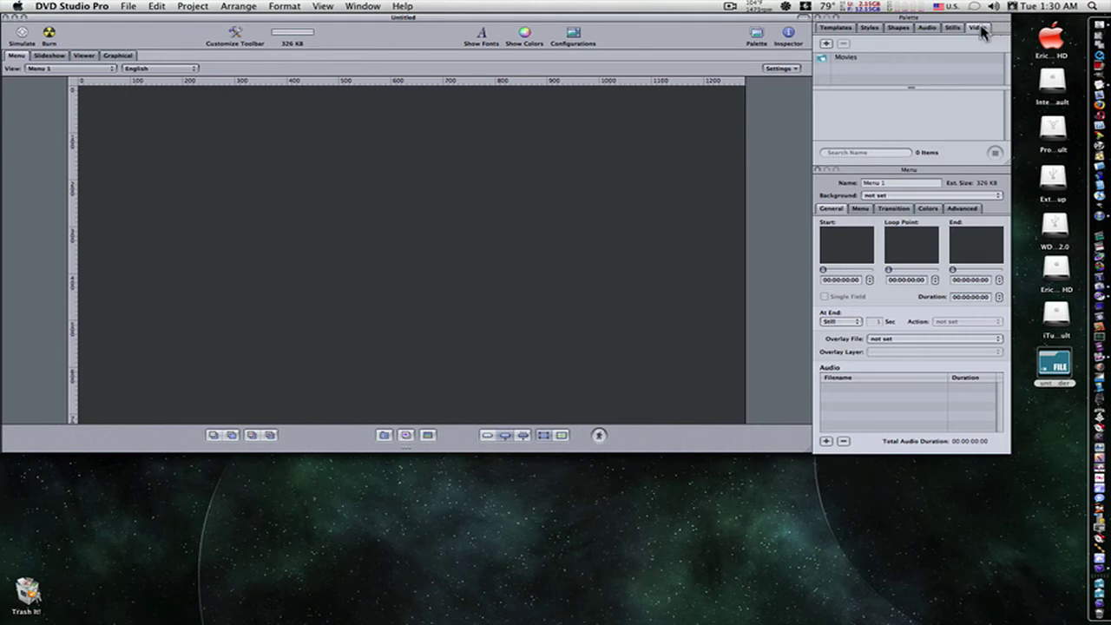
pyautogui.click(825, 43)
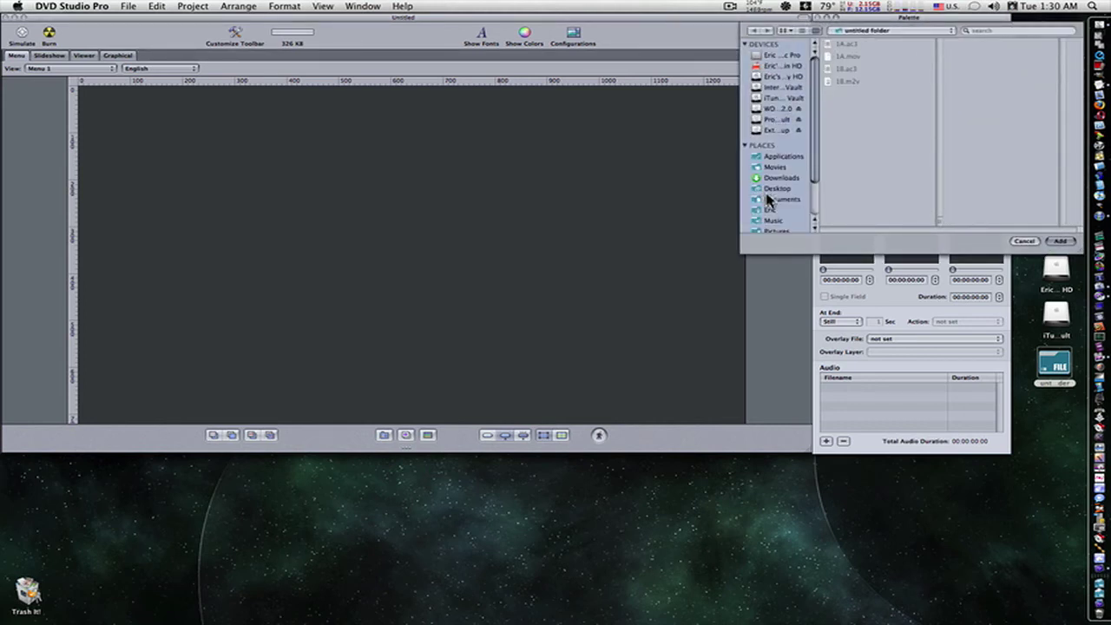
pyautogui.click(768, 200)
pyautogui.click(772, 189)
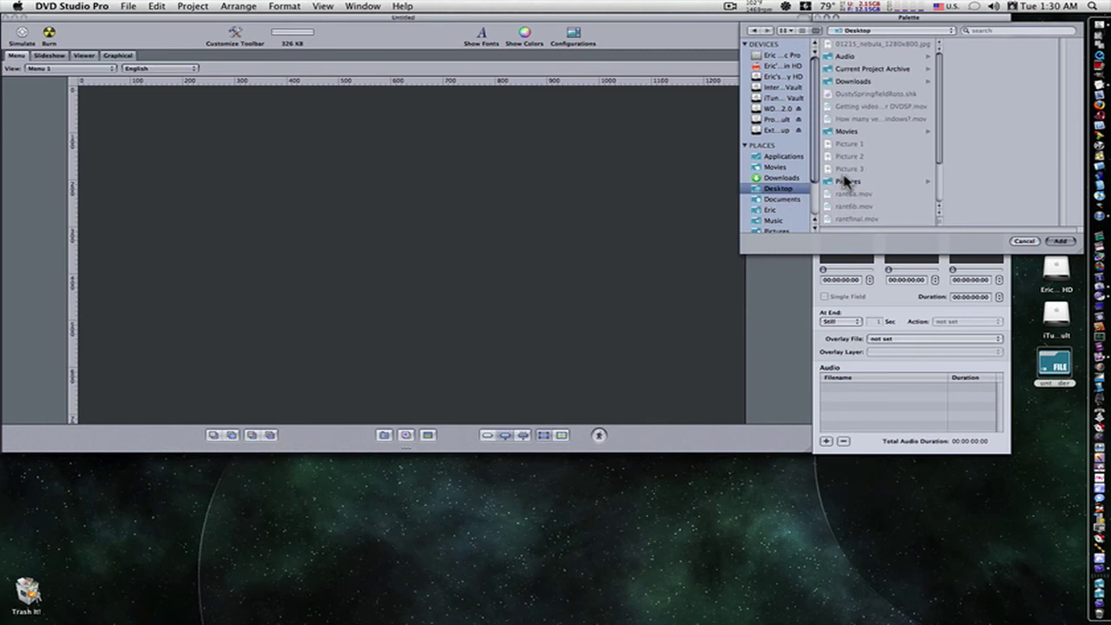
pyautogui.scroll(-3, 847, 181)
pyautogui.click(878, 184)
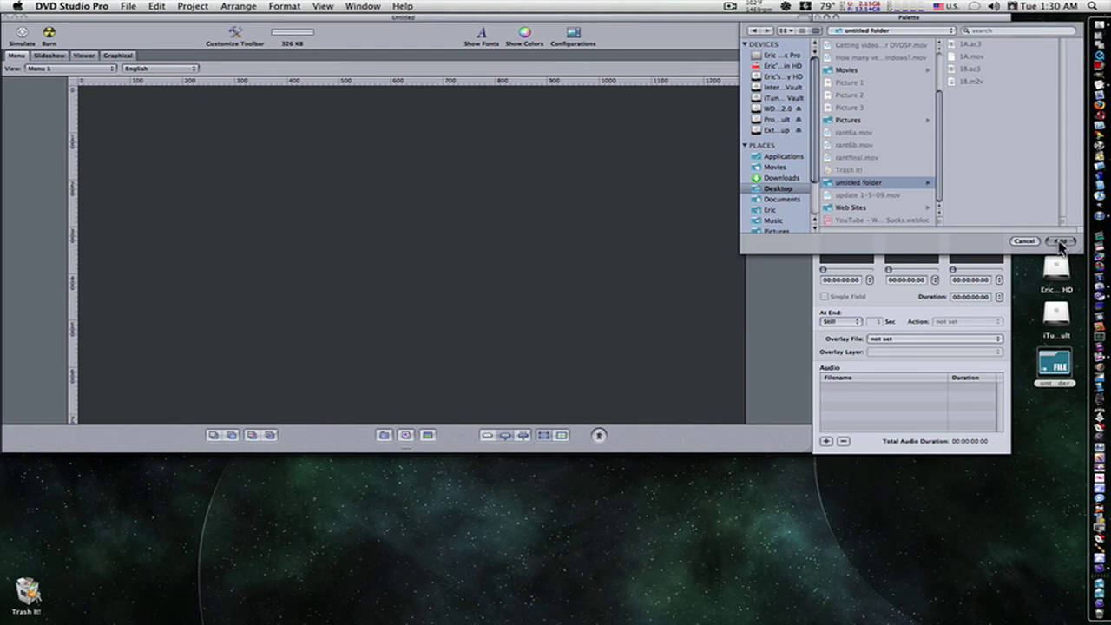
pyautogui.click(1061, 242)
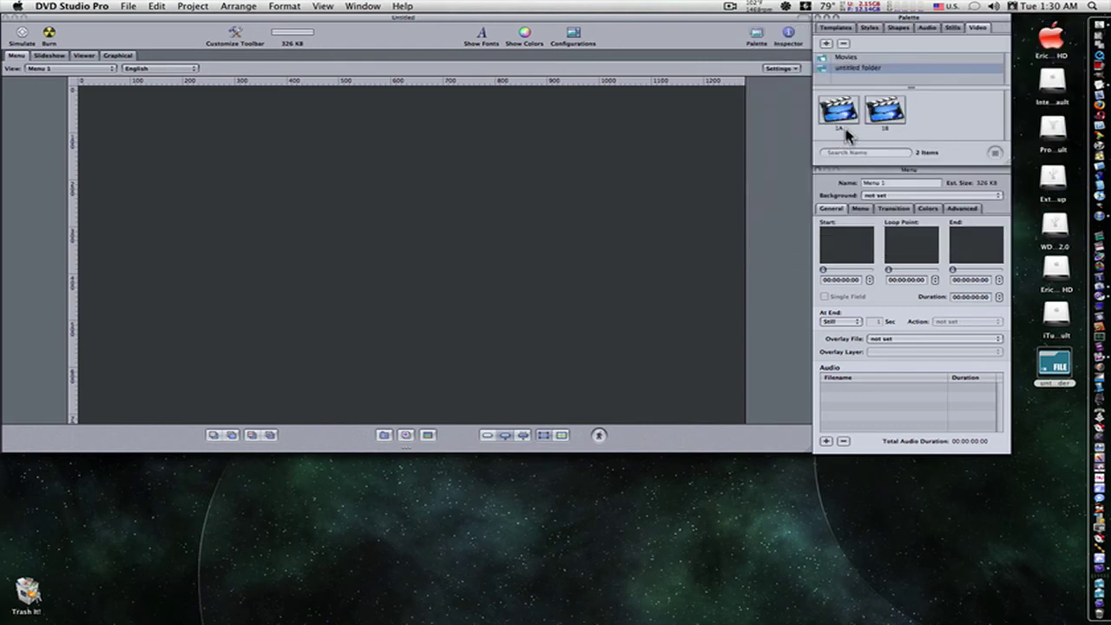
# Step: Try clips 1A and 1B as Menu 1's background, ending with 1B.m2v
pyautogui.click(889, 117)
pyautogui.moveTo(840, 113); pyautogui.dragTo(278, 253)
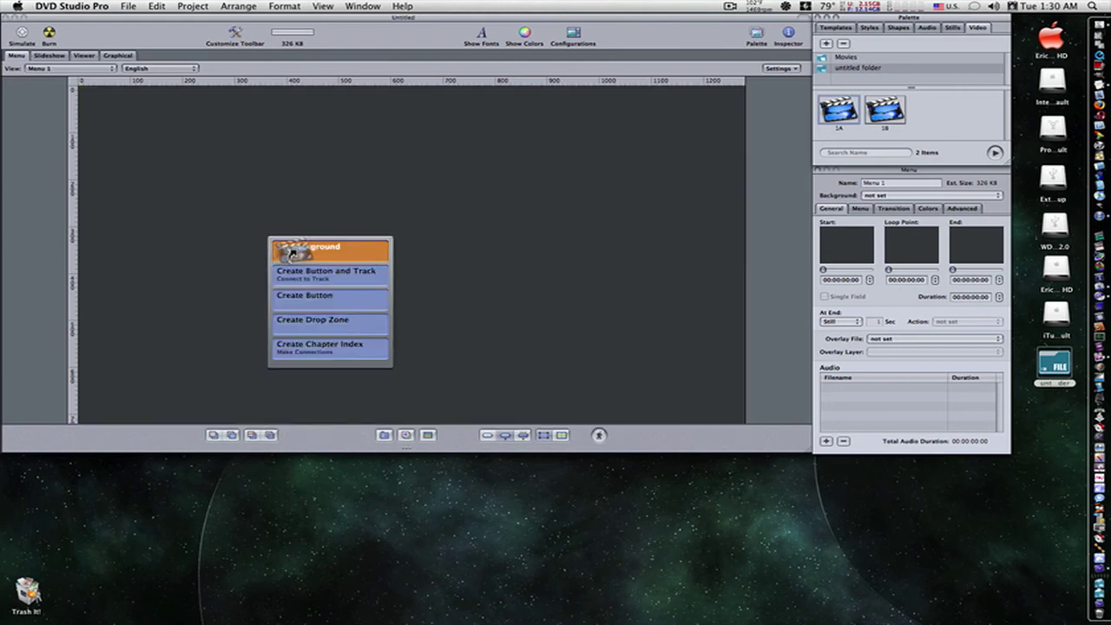
pyautogui.click(104, 354)
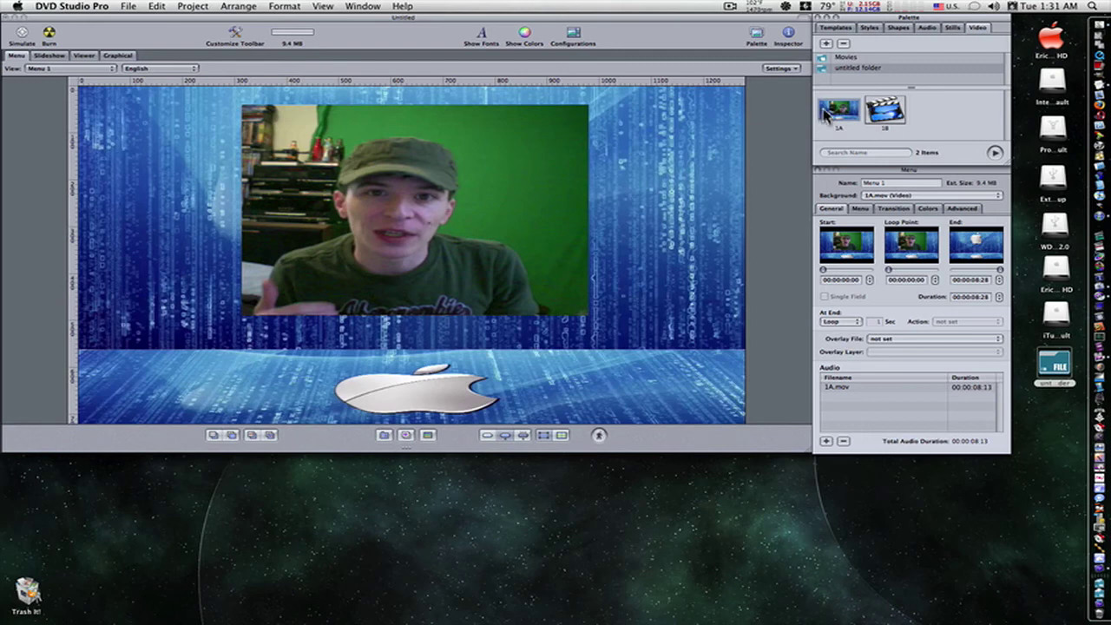
pyautogui.moveTo(881, 117); pyautogui.dragTo(553, 243)
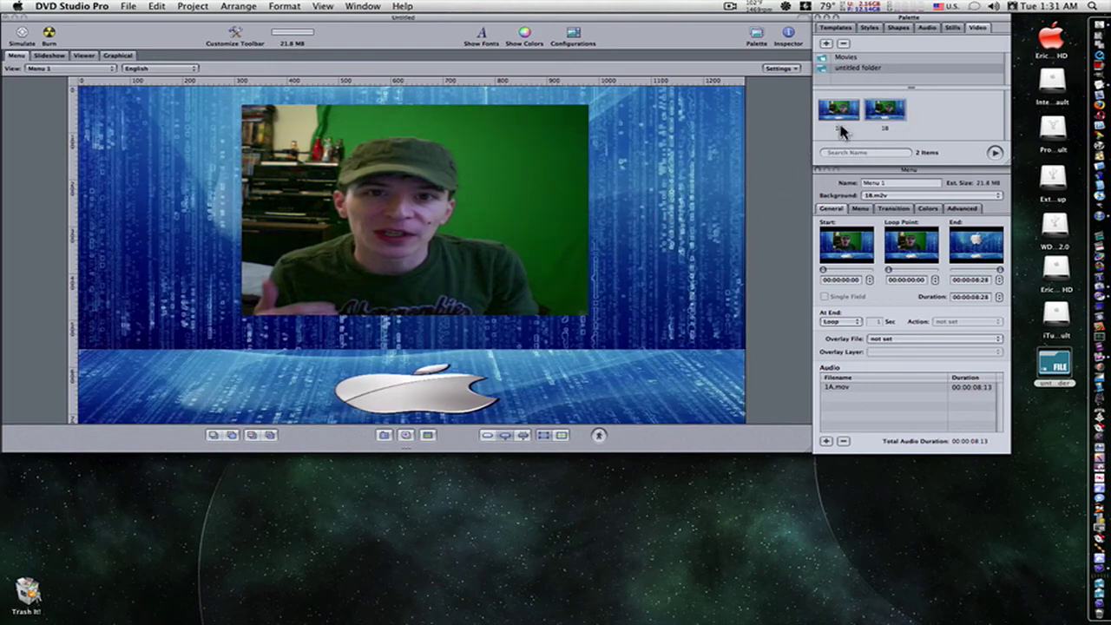
pyautogui.moveTo(840, 120); pyautogui.dragTo(523, 247)
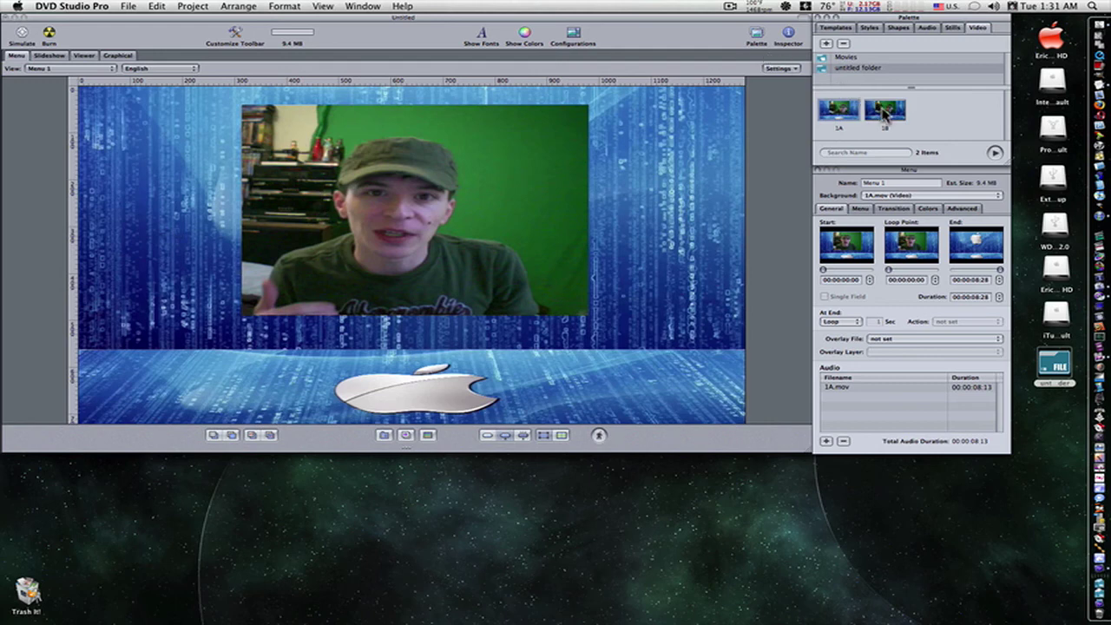
pyautogui.moveTo(884, 111); pyautogui.dragTo(358, 217)
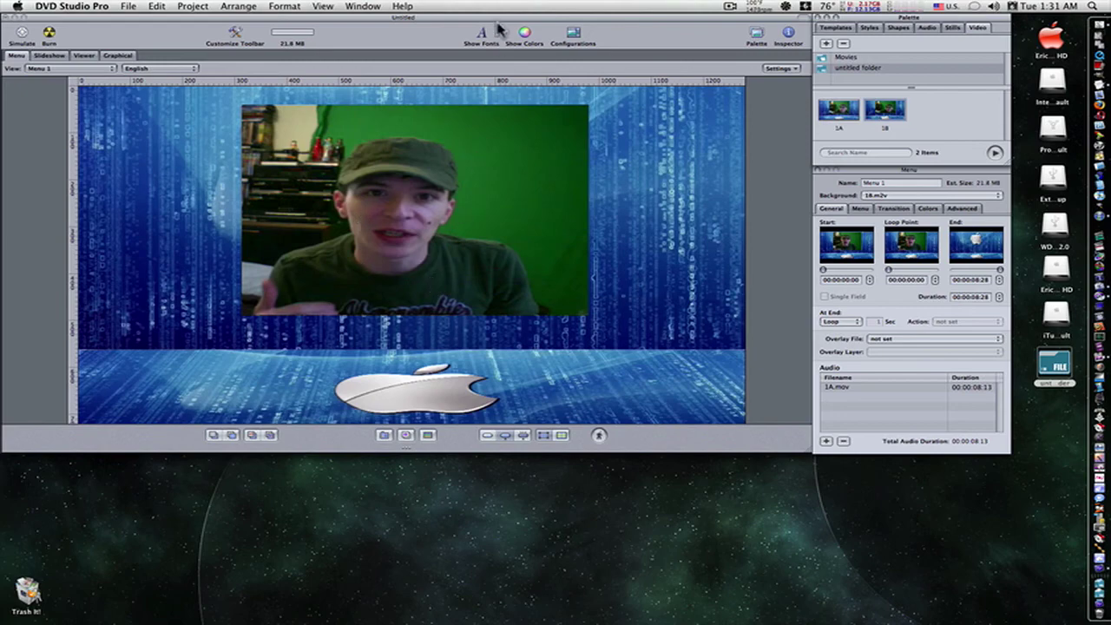
# Step: On the empty desktop, open the untitled folder and open 1A.mov in a smaller QuickTime Player window
pyautogui.click(1098, 538)
pyautogui.click(699, 334)
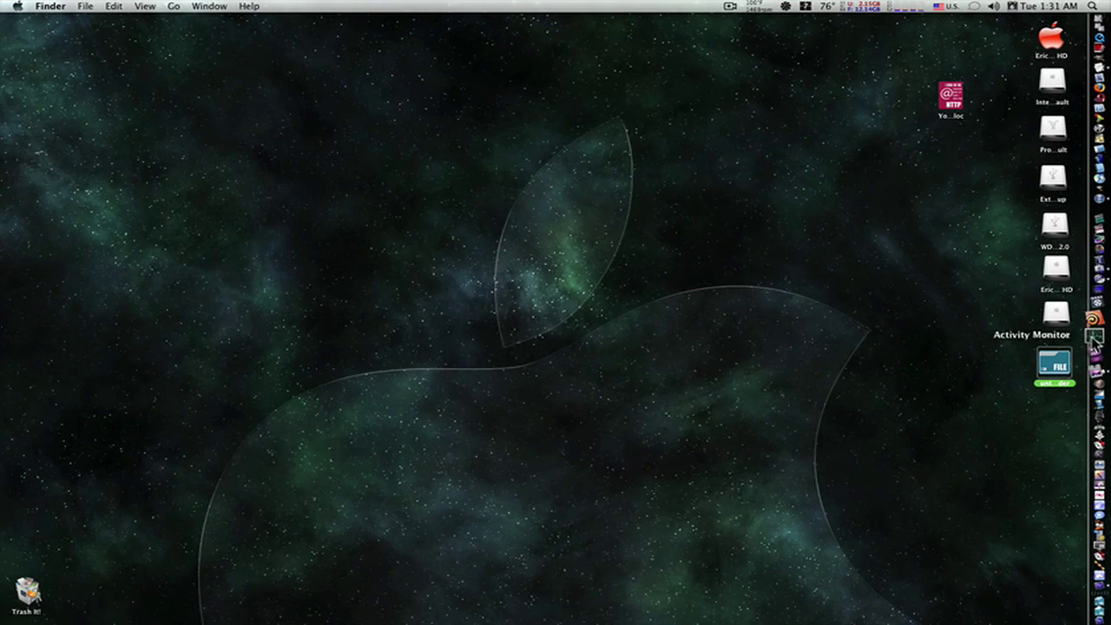
pyautogui.doubleClick(1055, 365)
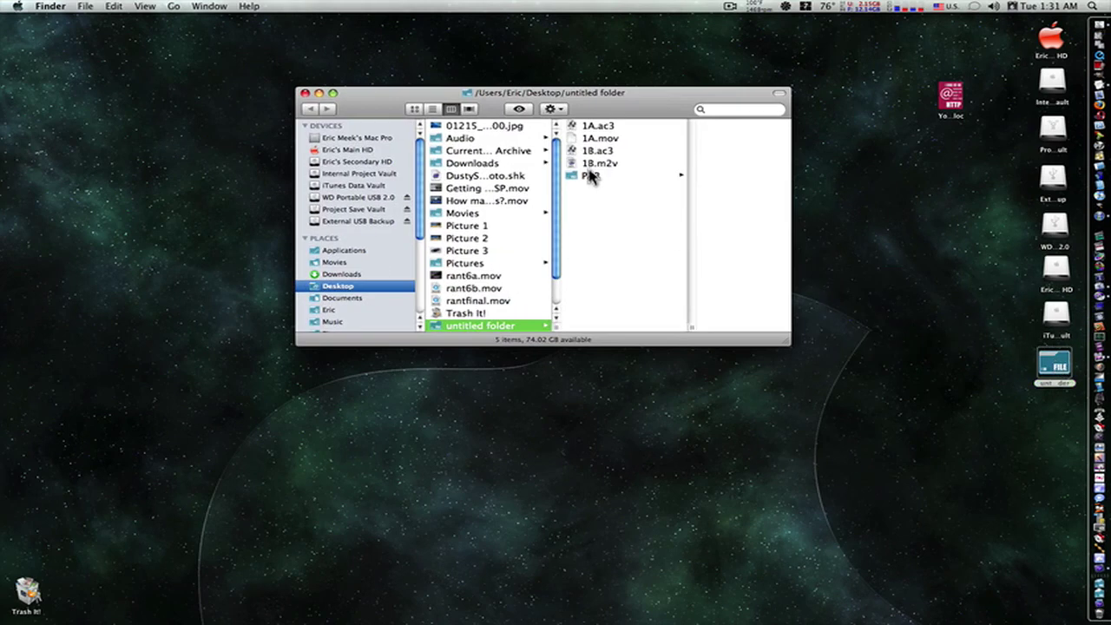
pyautogui.rightClick(592, 140)
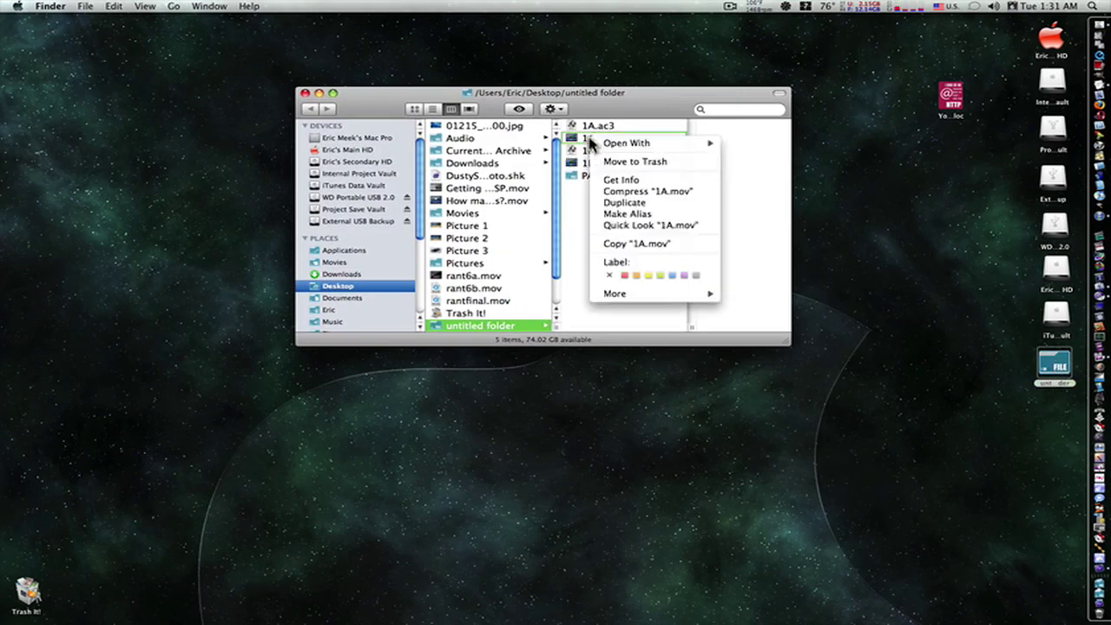
pyautogui.moveTo(629, 143)
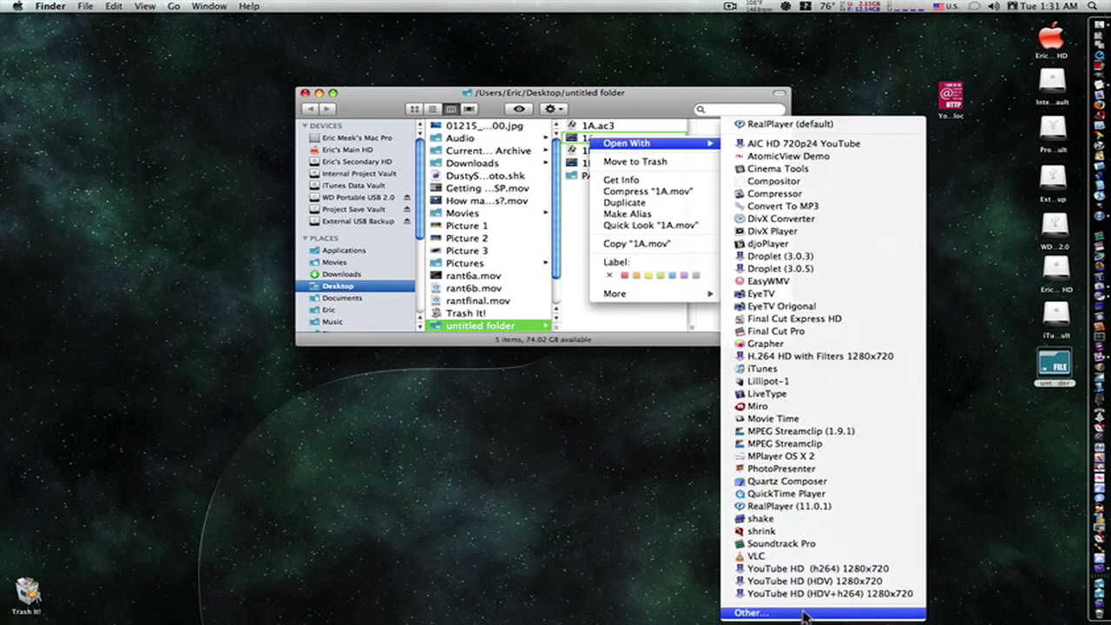
pyautogui.click(793, 495)
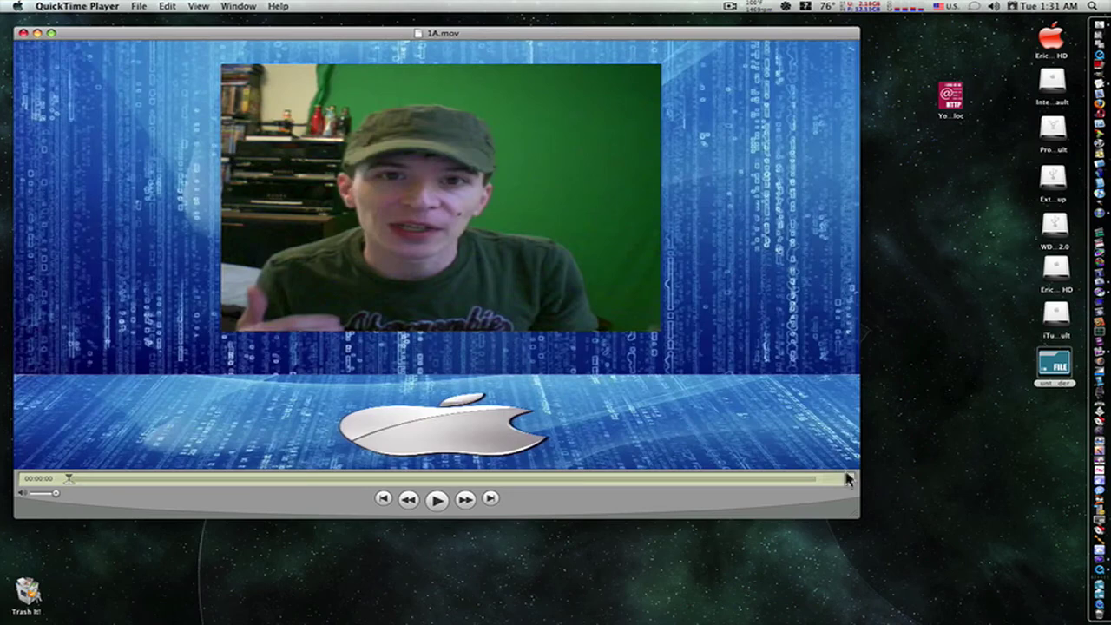
pyautogui.moveTo(854, 518); pyautogui.dragTo(369, 269)
# Step: Open 1B.m2v in QuickTime Player and shrink its player window
pyautogui.click(613, 163)
pyautogui.rightClick(613, 163)
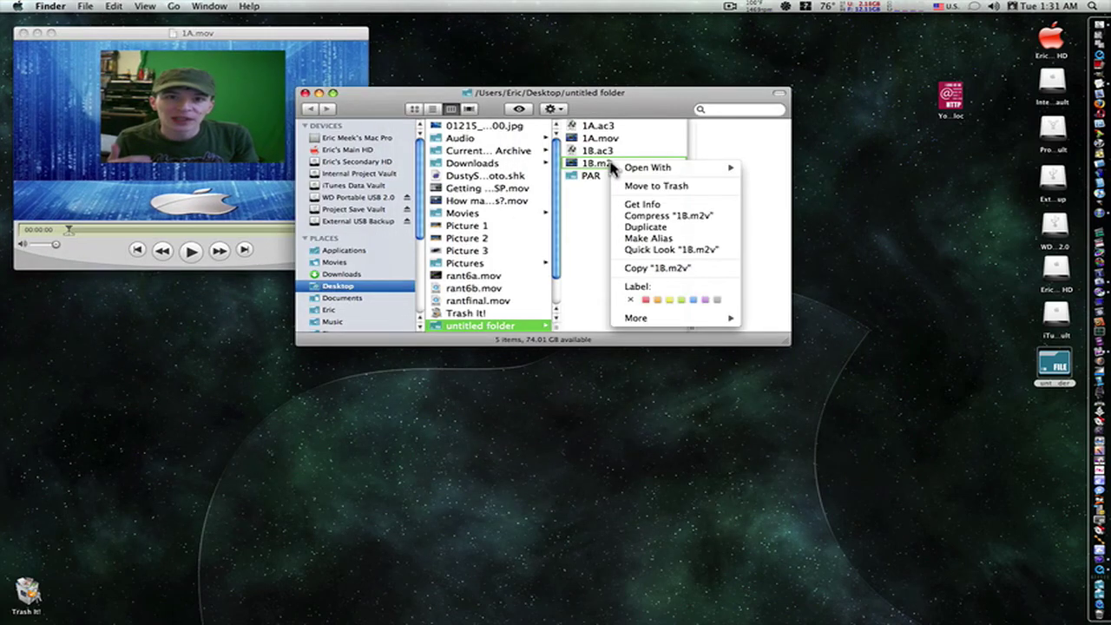
pyautogui.moveTo(632, 173)
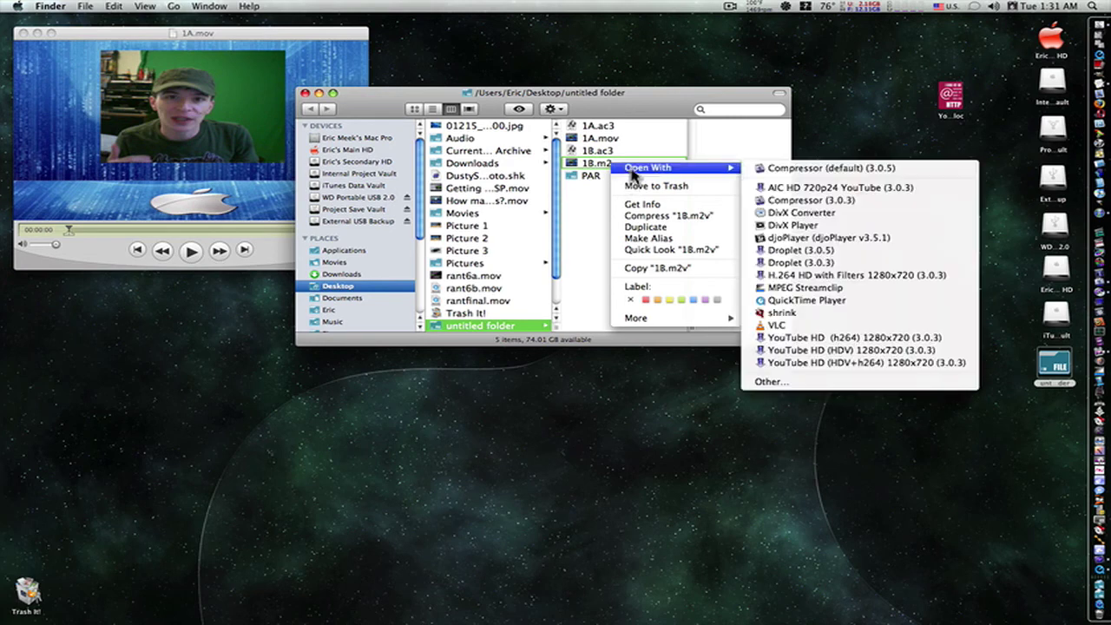
pyautogui.click(804, 303)
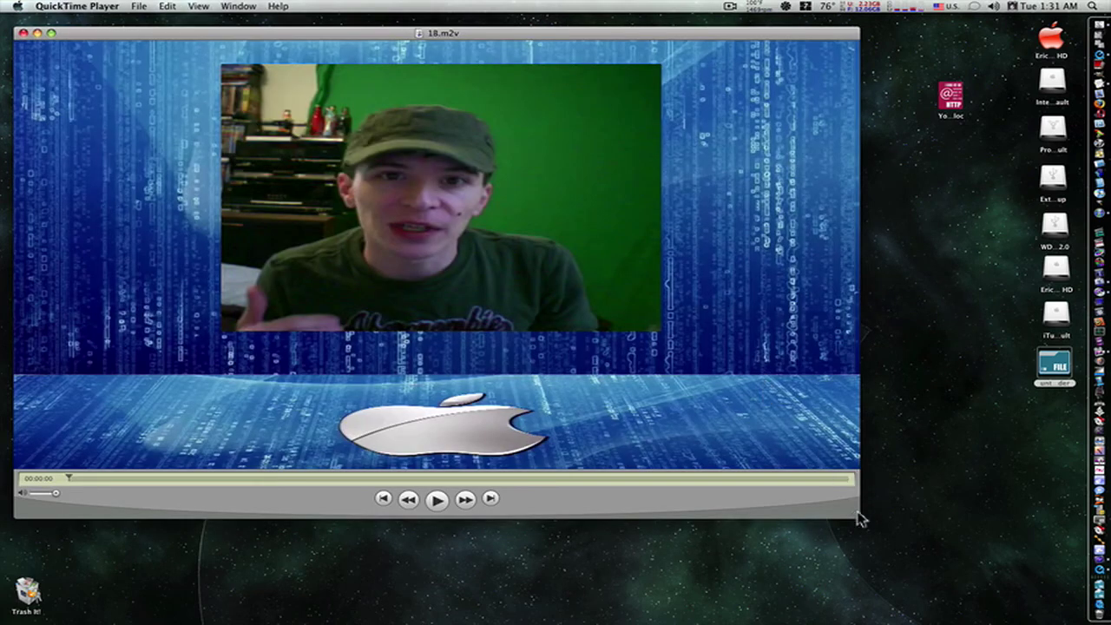
pyautogui.moveTo(859, 518); pyautogui.dragTo(489, 280)
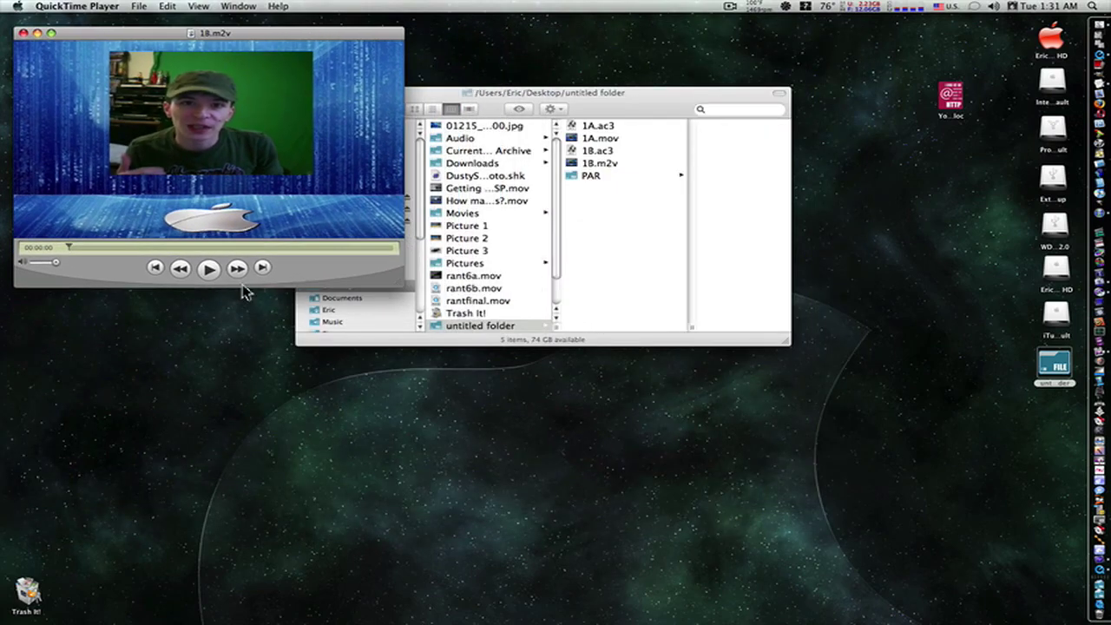
# Step: Move the 1A.mov and 1B.m2v players apart and make both windows smaller
pyautogui.moveTo(211, 32); pyautogui.dragTo(611, 34)
pyautogui.click(321, 39)
pyautogui.moveTo(322, 39); pyautogui.dragTo(349, 39)
pyautogui.moveTo(792, 283); pyautogui.dragTo(684, 230)
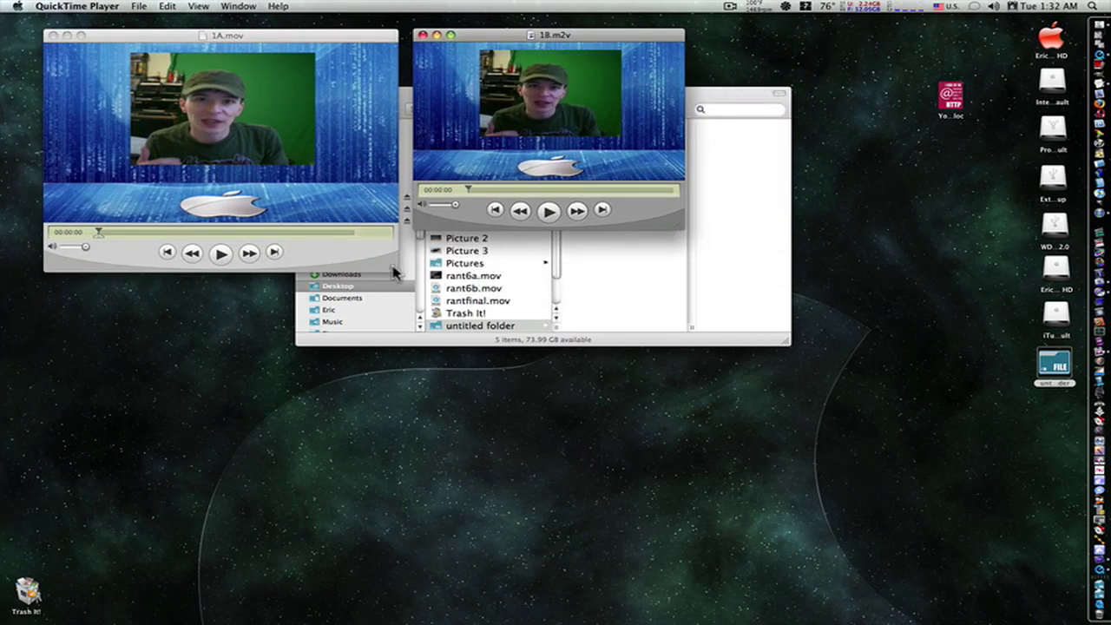
pyautogui.moveTo(395, 270); pyautogui.dragTo(322, 233)
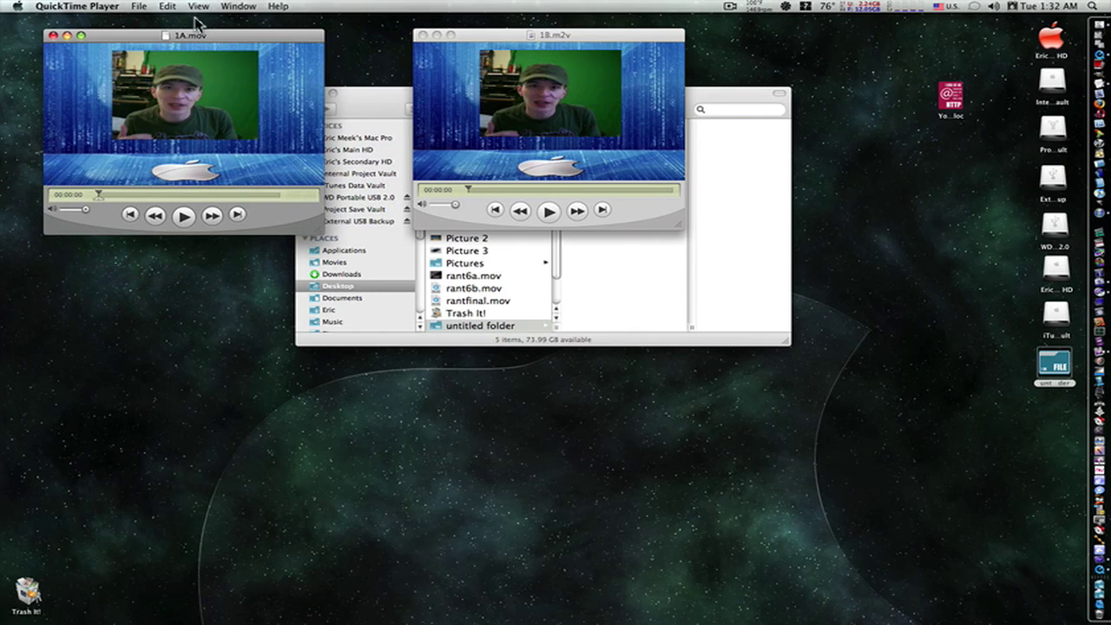
# Step: Close the Finder window and line up the 1B.m2v player beside 1A.mov
pyautogui.click(360, 111)
pyautogui.click(308, 96)
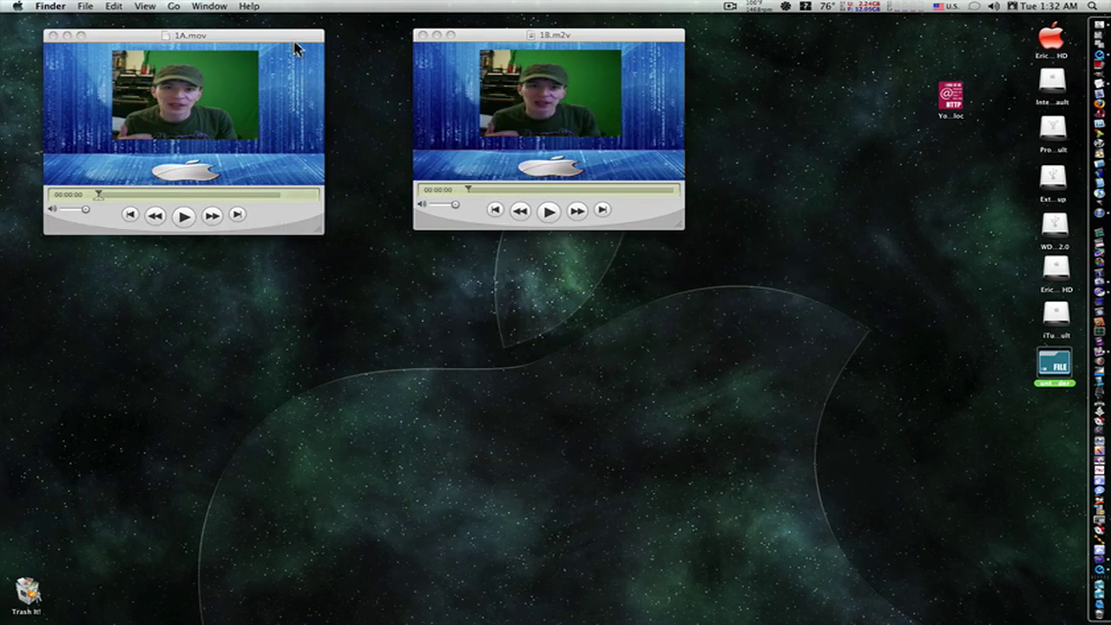
pyautogui.moveTo(295, 39); pyautogui.dragTo(448, 261)
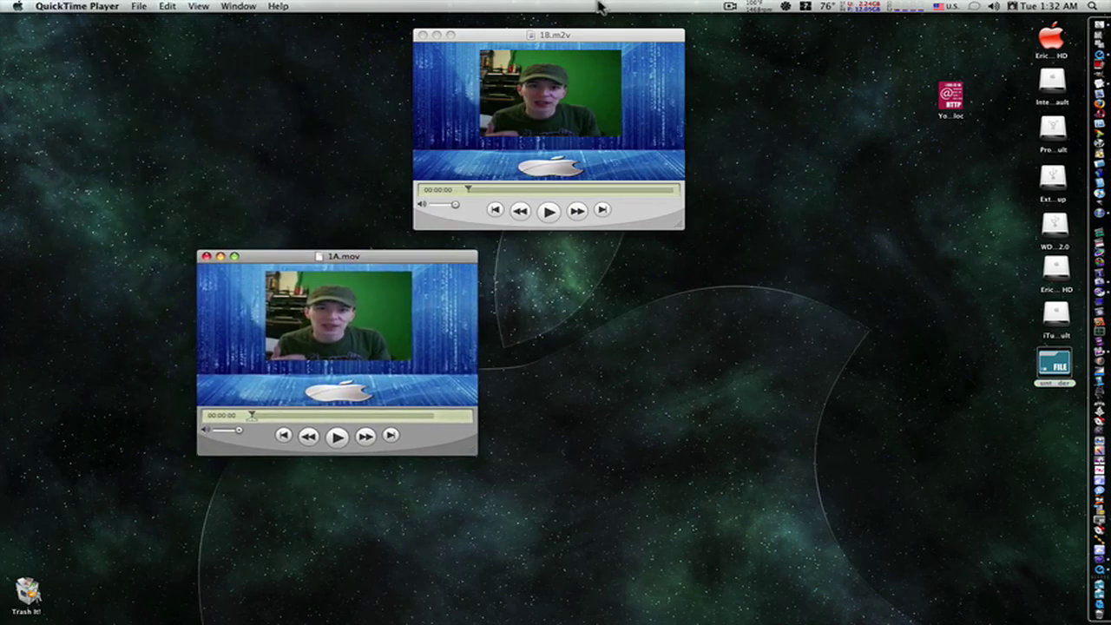
pyautogui.moveTo(595, 32); pyautogui.dragTo(665, 238)
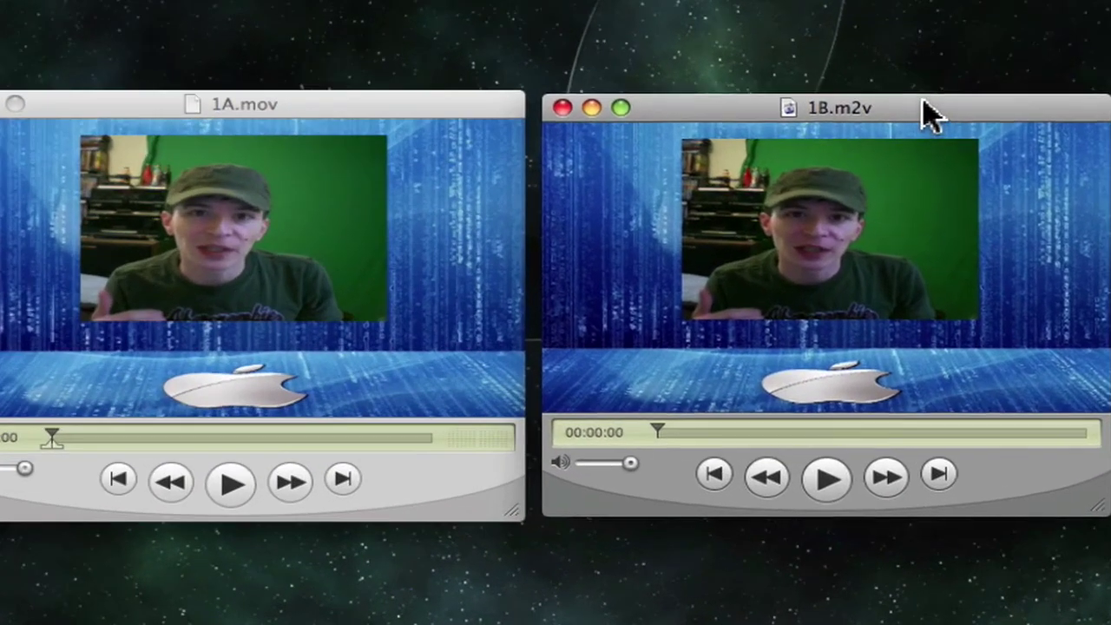
pyautogui.moveTo(930, 116); pyautogui.dragTo(929, 115)
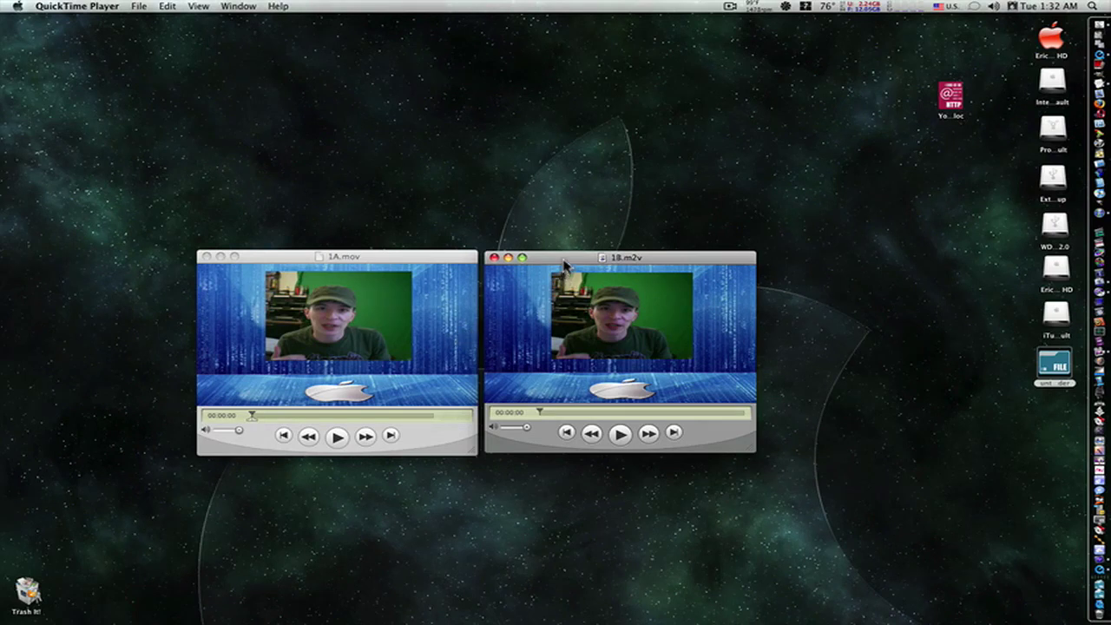
pyautogui.moveTo(565, 267); pyautogui.dragTo(580, 240)
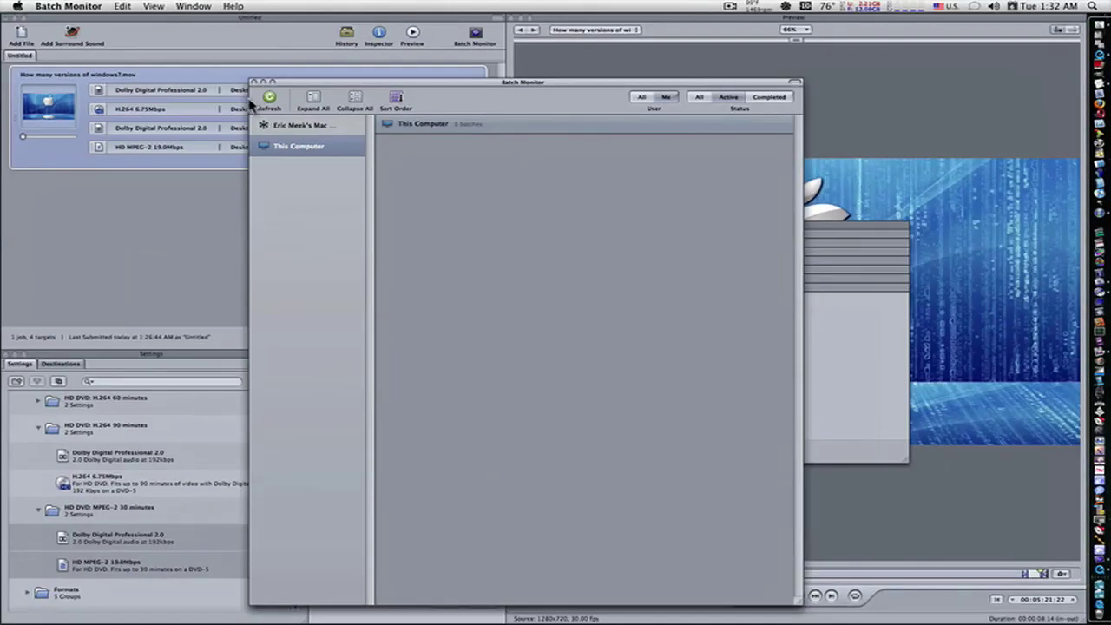
# Step: Close Compressor's Batch Monitor and encoding History windows
pyautogui.click(253, 82)
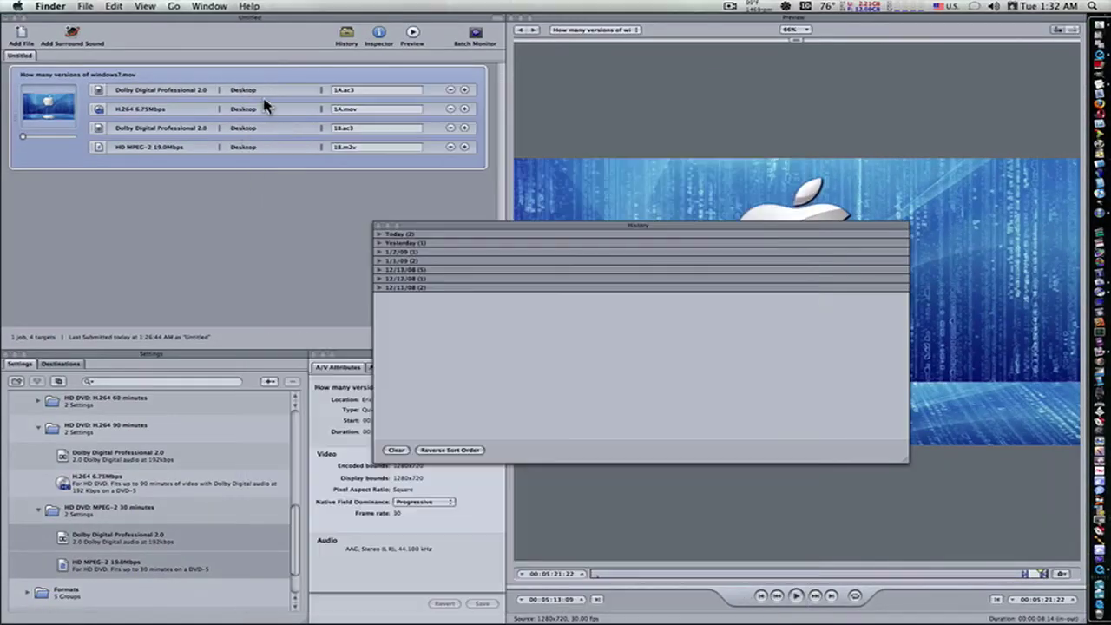
pyautogui.click(376, 227)
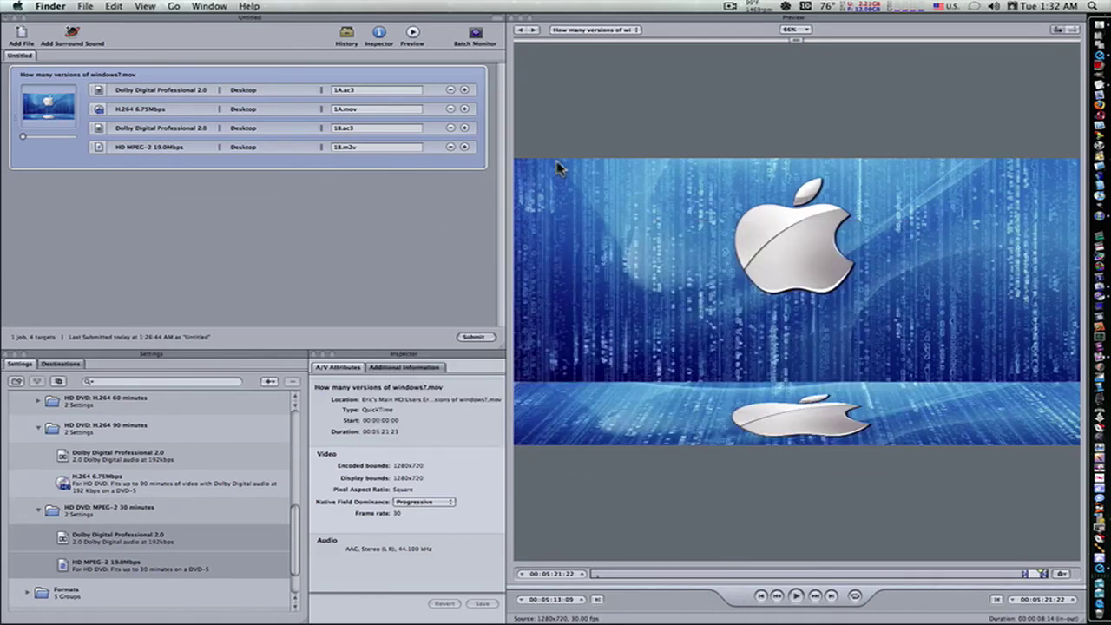